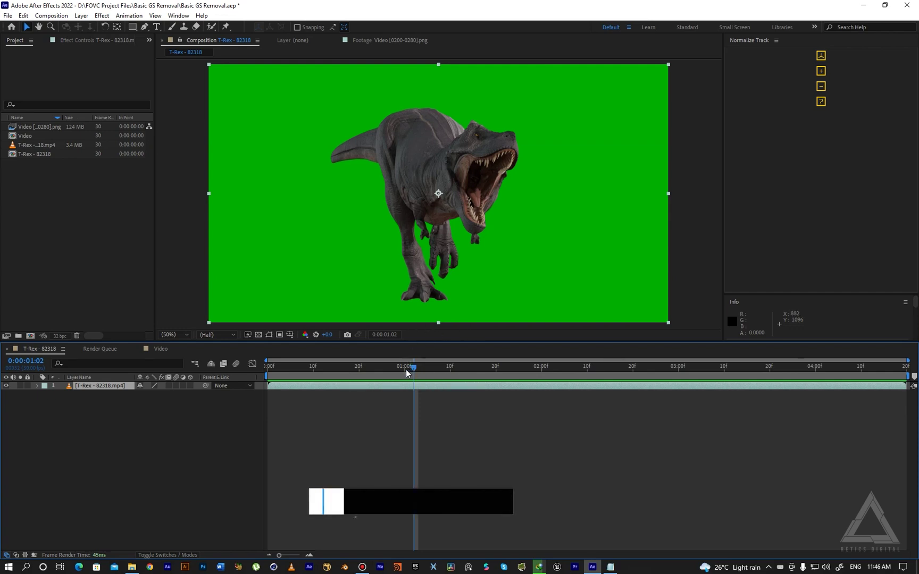
Step: Apply the Keylight (1.2) keying effect to the T-Rex footage layer
{"action": "mouse_move", "coordinate": [406, 369]}
{"action": "left_mouse_down"}
{"action": "mouse_move", "coordinate": [318, 373]}
{"action": "mouse_move", "coordinate": [629, 374]}
{"action": "mouse_move", "coordinate": [391, 374]}
{"action": "left_mouse_up"}
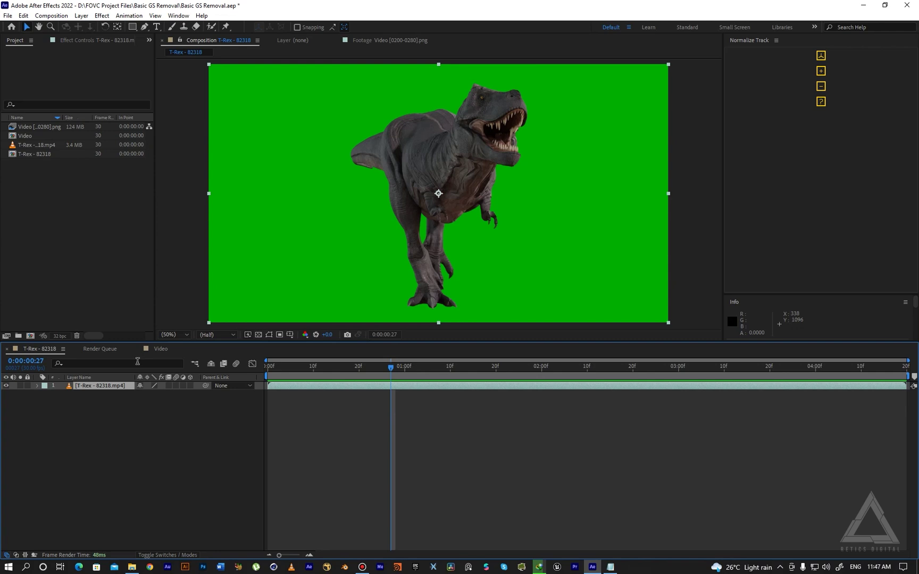
{"action": "left_click", "coordinate": [115, 385]}
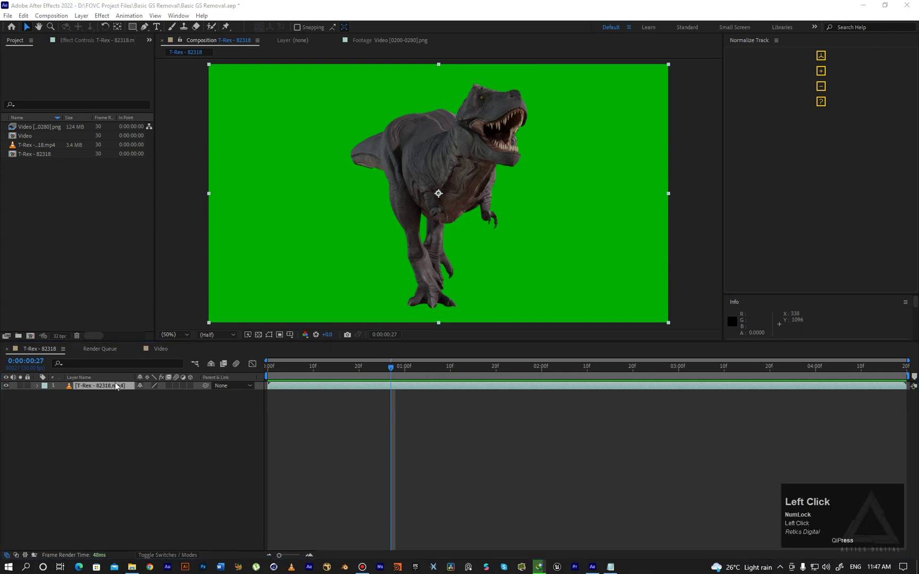
{"action": "left_click", "coordinate": [102, 15]}
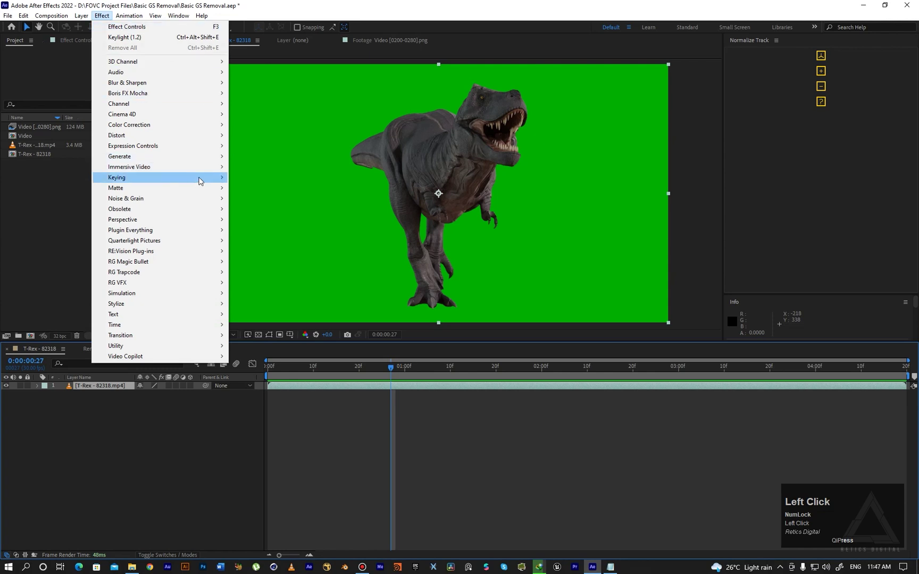
{"action": "mouse_move", "coordinate": [199, 181]}
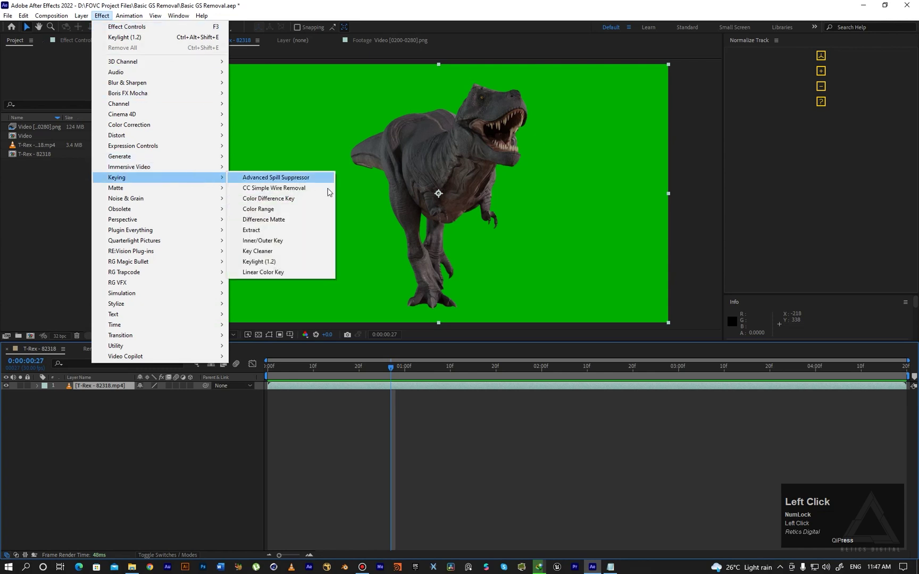
{"action": "left_click", "coordinate": [267, 263]}
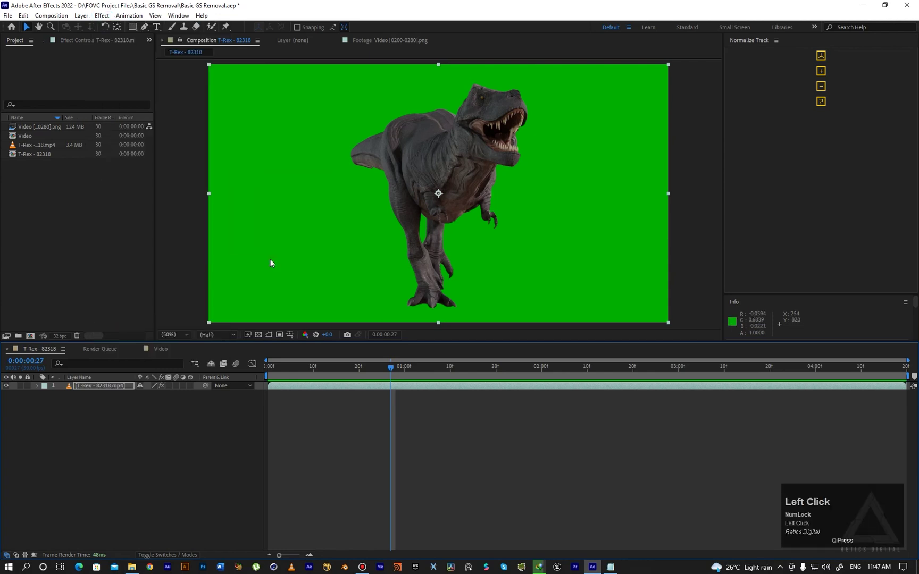
Step: Sample the green background of the footage as Keylight's Screen Colour
{"action": "left_click", "coordinate": [86, 42]}
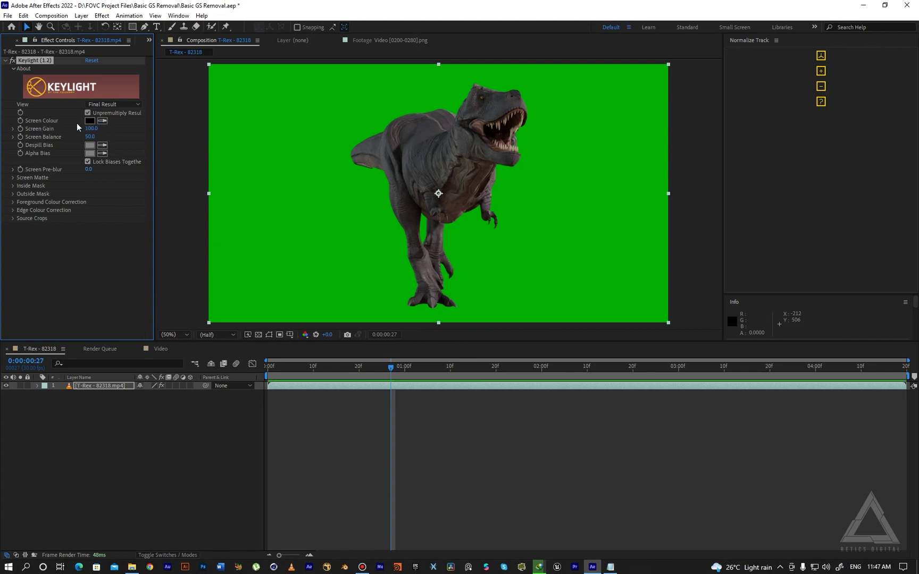
{"action": "left_click", "coordinate": [104, 116]}
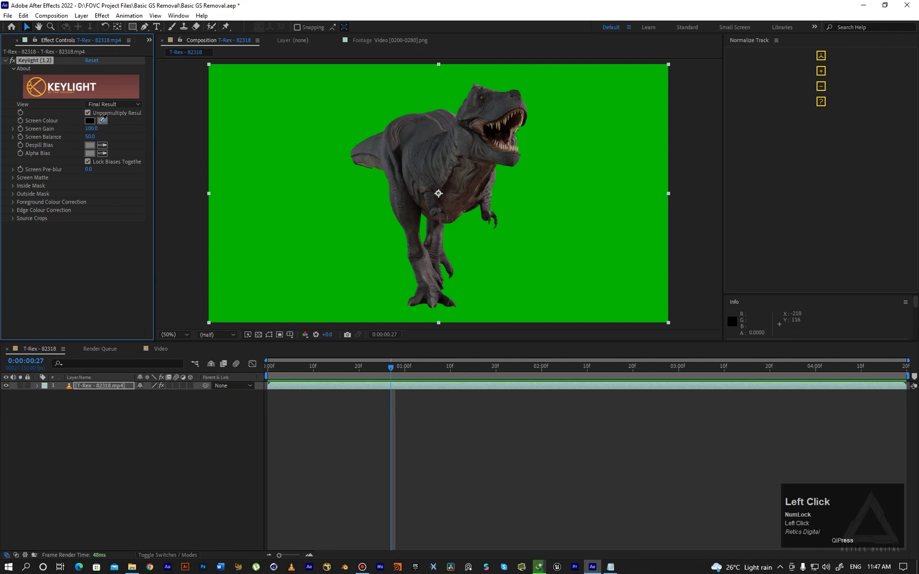
{"action": "left_click", "coordinate": [354, 210]}
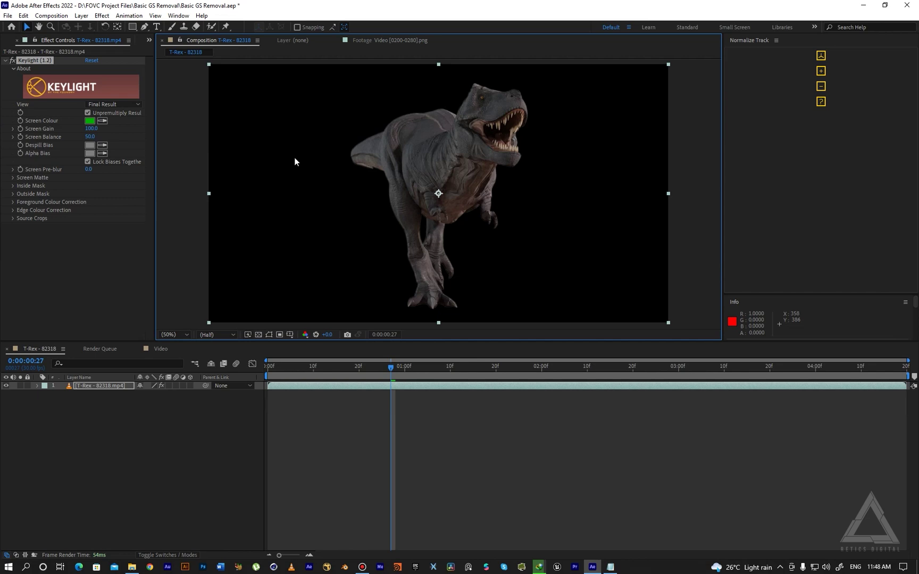
Step: Switch Keylight's view to Screen Matte and examine the T-Rex matte at several frames
{"action": "left_click", "coordinate": [118, 104]}
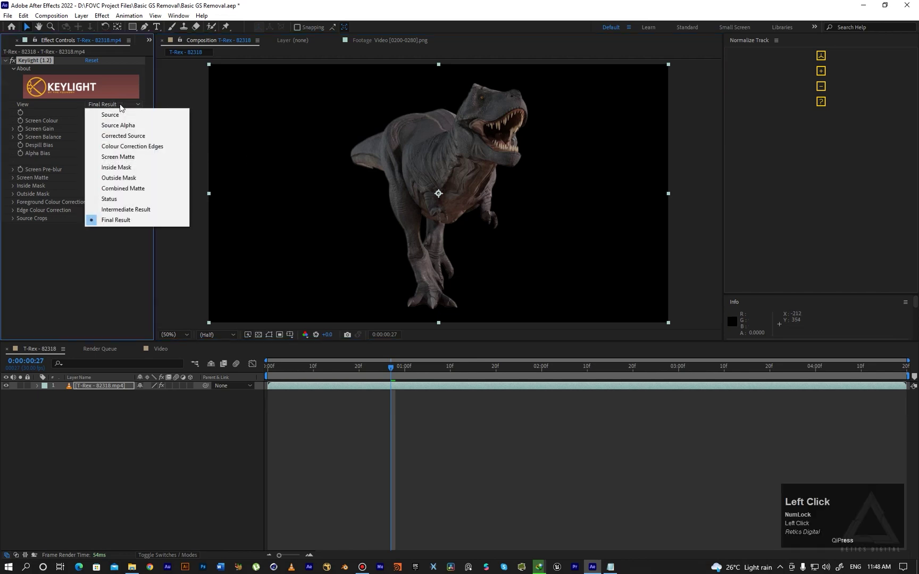
{"action": "left_click", "coordinate": [140, 159]}
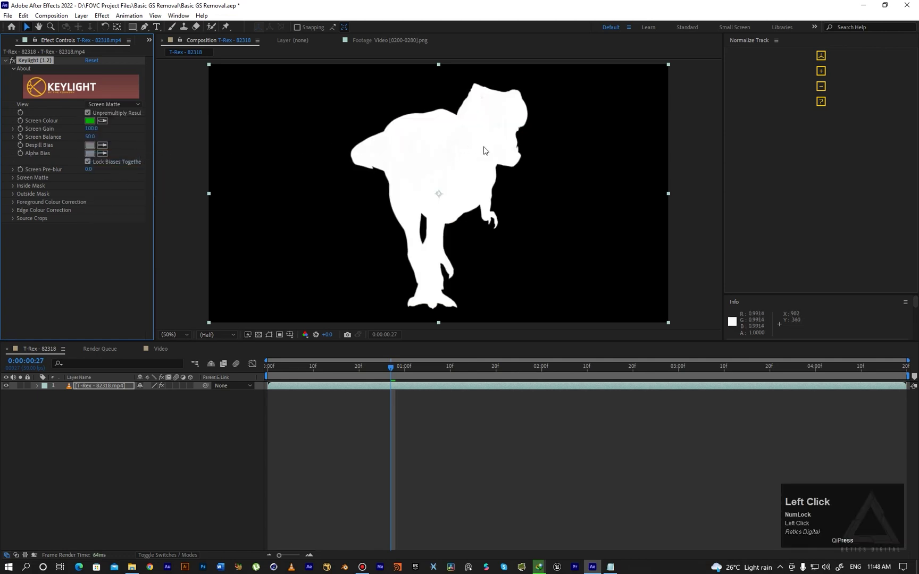
{"action": "left_click", "coordinate": [389, 370]}
{"action": "left_click_drag", "start_coordinate": [389, 371], "coordinate": [428, 370]}
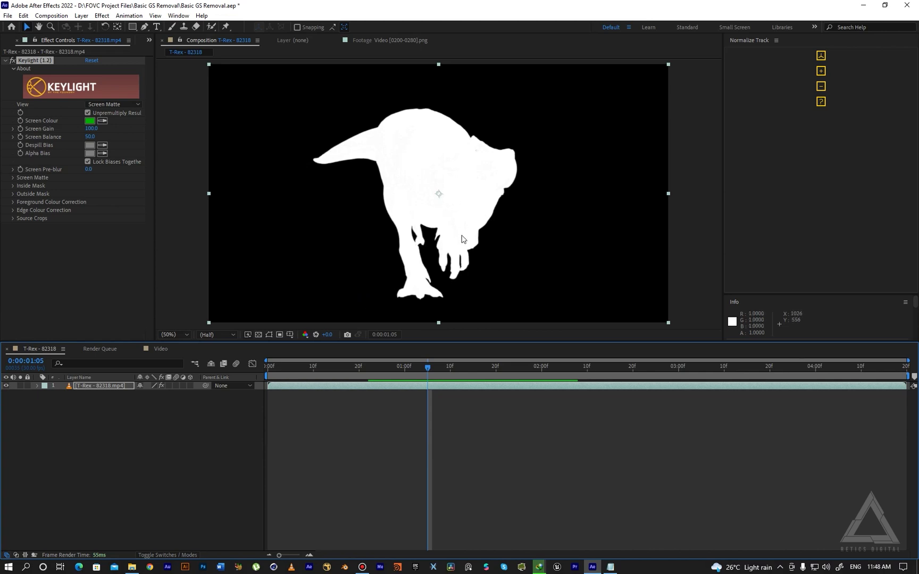
{"action": "left_click_drag", "start_coordinate": [462, 368], "coordinate": [448, 354]}
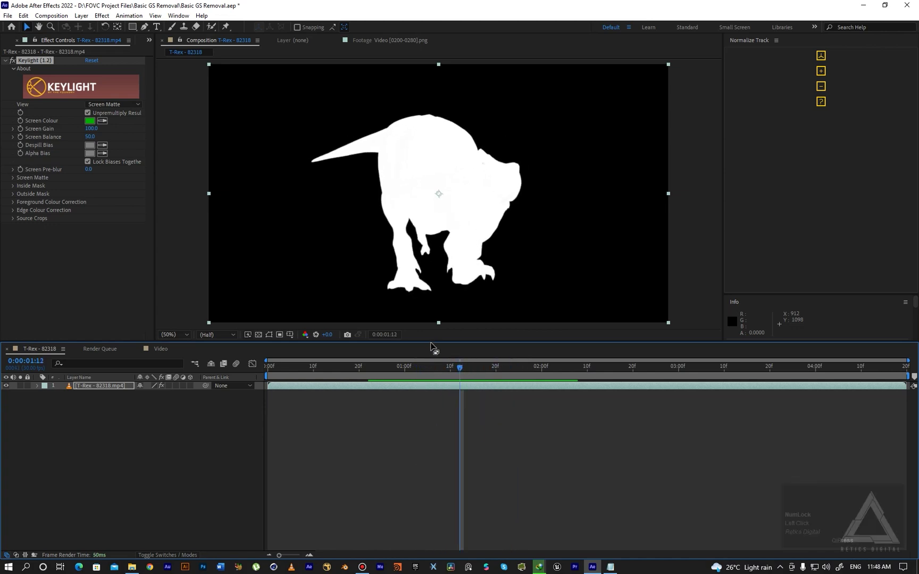
Step: Try Keylight's Screen Balance at 100, then set it to 0
{"action": "left_click", "coordinate": [13, 137]}
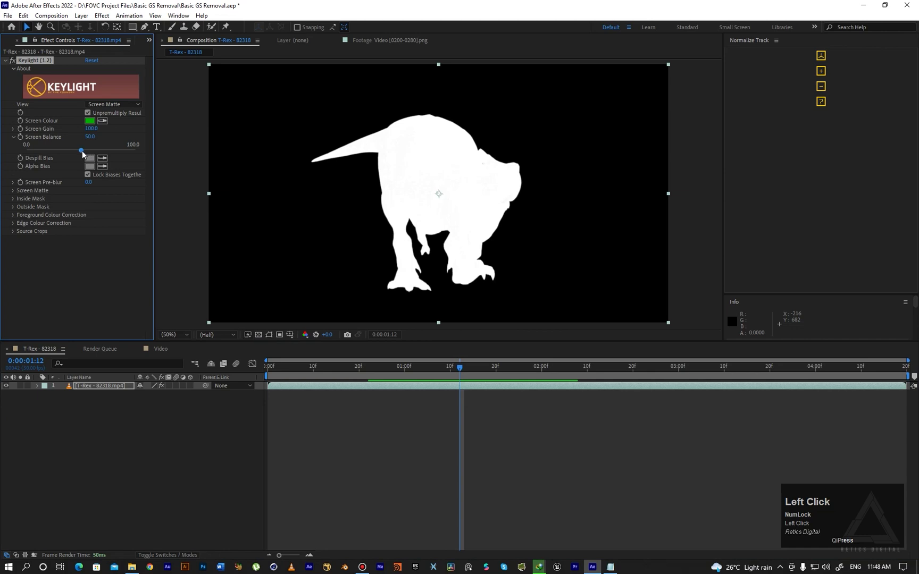
{"action": "left_click_drag", "start_coordinate": [81, 150], "coordinate": [142, 157]}
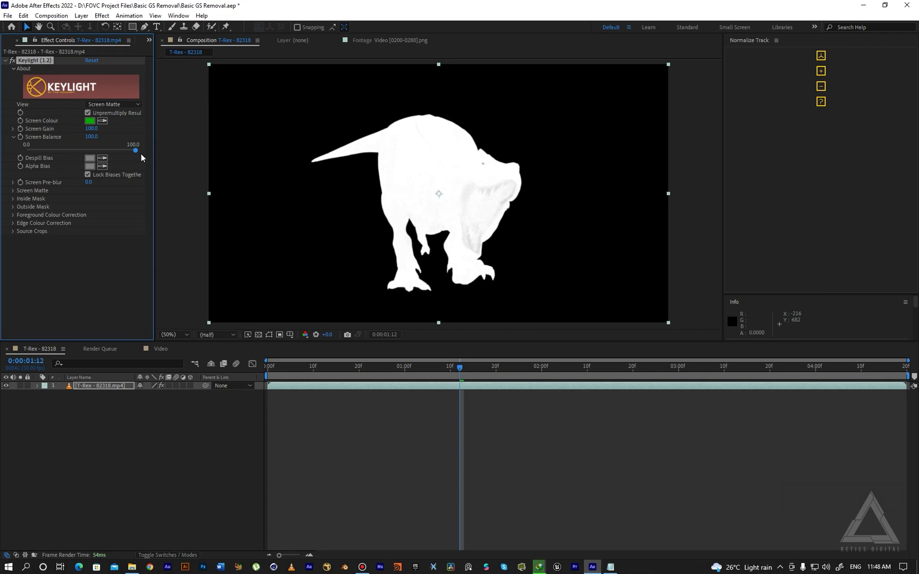
{"action": "left_click_drag", "start_coordinate": [136, 153], "coordinate": [22, 154]}
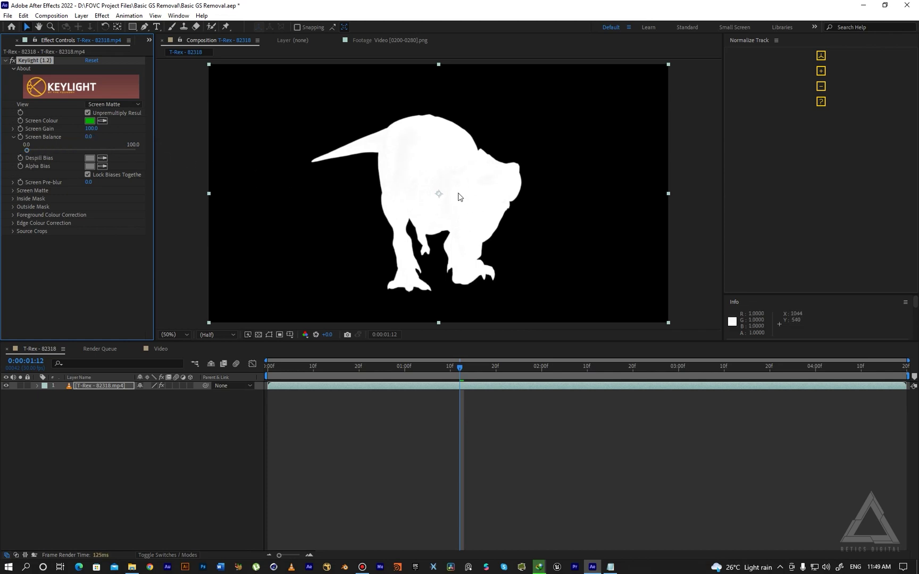
Step: Set Clip White in Keylight's Screen Matte settings to 71.9 and check the whole matte across the clip
{"action": "left_click", "coordinate": [14, 192]}
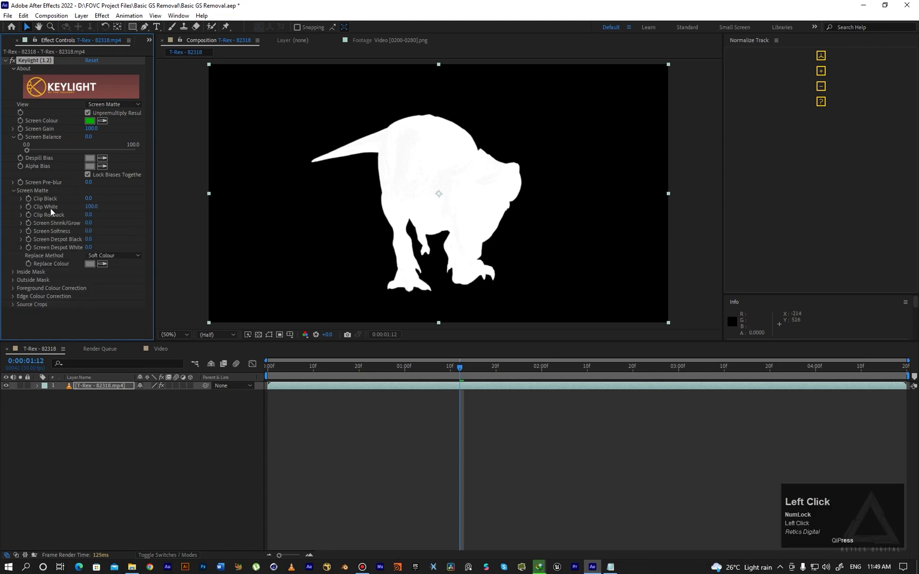
{"action": "left_click", "coordinate": [22, 207]}
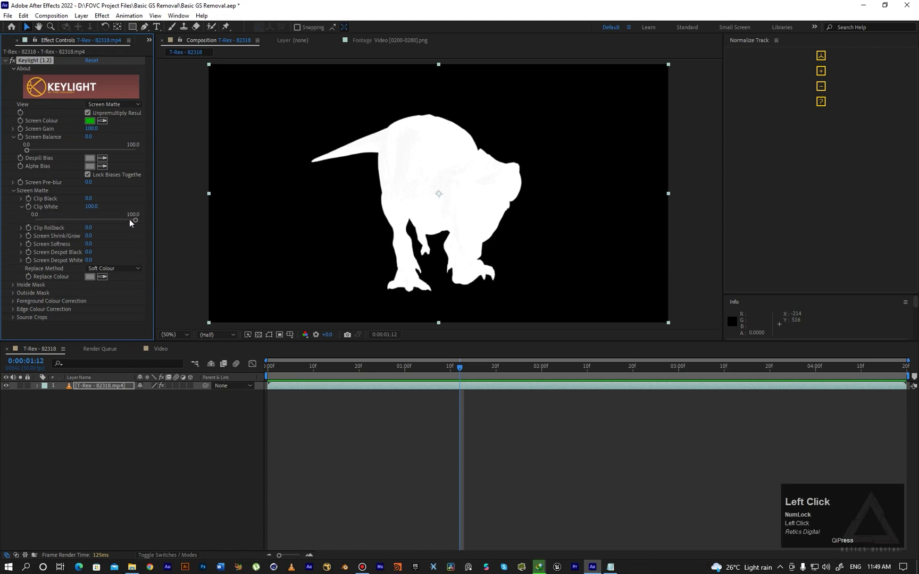
{"action": "mouse_move", "coordinate": [134, 220]}
{"action": "left_mouse_down"}
{"action": "mouse_move", "coordinate": [106, 220]}
{"action": "mouse_move", "coordinate": [136, 220]}
{"action": "left_mouse_up"}
{"action": "key", "text": "period"}
{"action": "key", "text": "period"}
{"action": "key", "text": "period"}
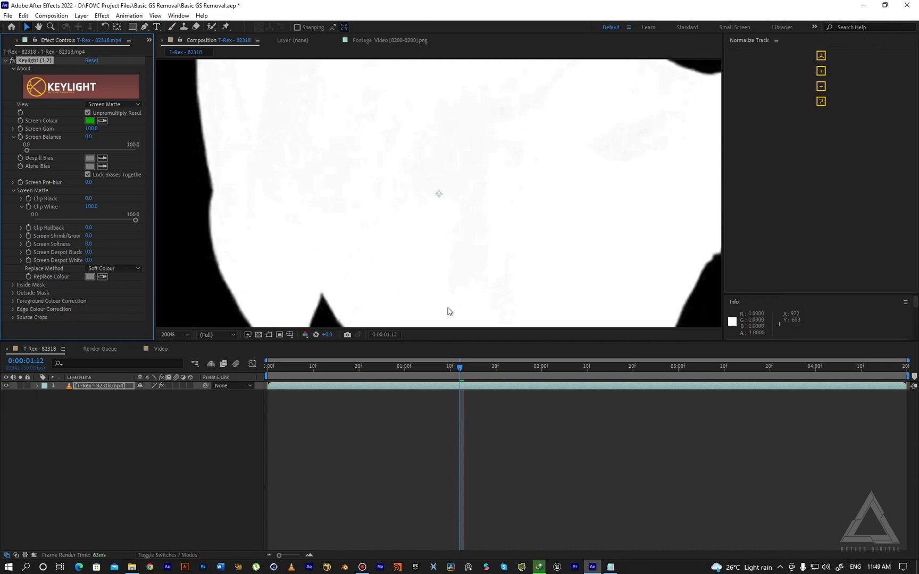
{"action": "mouse_move", "coordinate": [462, 373]}
{"action": "left_mouse_down"}
{"action": "mouse_move", "coordinate": [427, 370]}
{"action": "mouse_move", "coordinate": [450, 370]}
{"action": "left_mouse_up"}
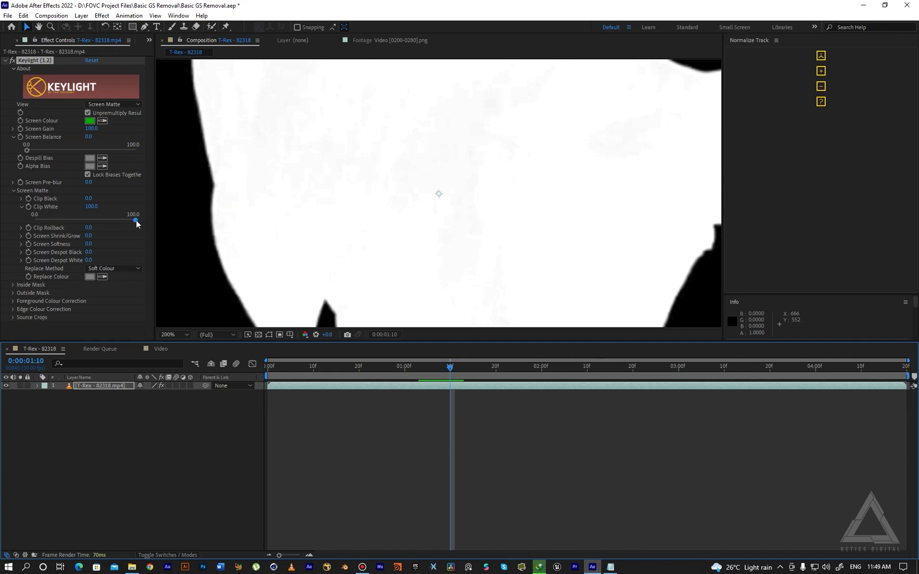
{"action": "left_click_drag", "start_coordinate": [137, 220], "coordinate": [107, 220]}
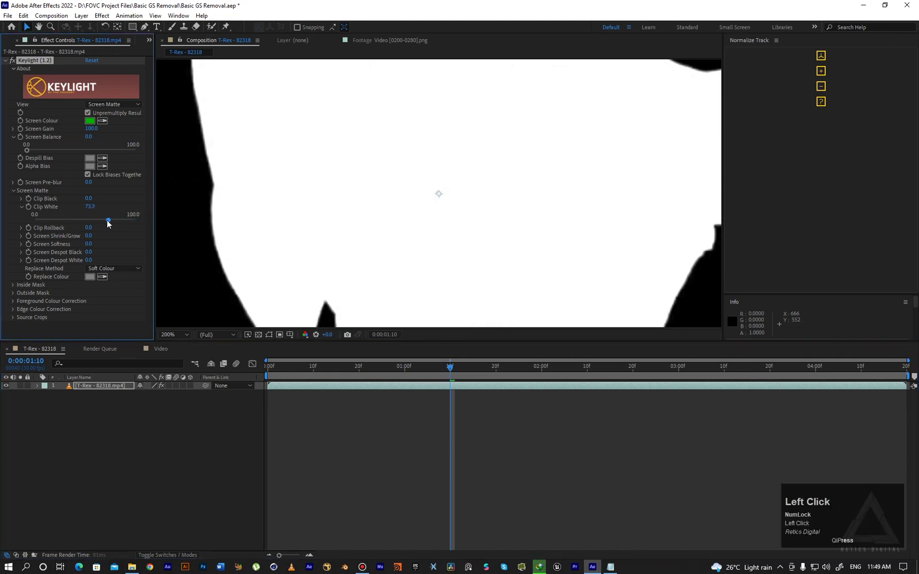
{"action": "left_click", "coordinate": [180, 334]}
{"action": "left_click", "coordinate": [180, 345]}
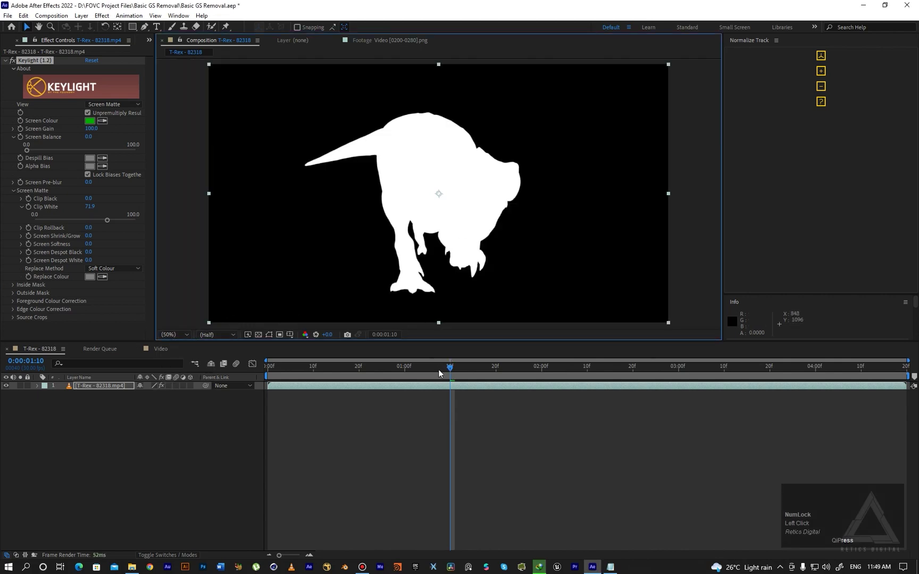
{"action": "left_click_drag", "start_coordinate": [450, 367], "coordinate": [640, 371]}
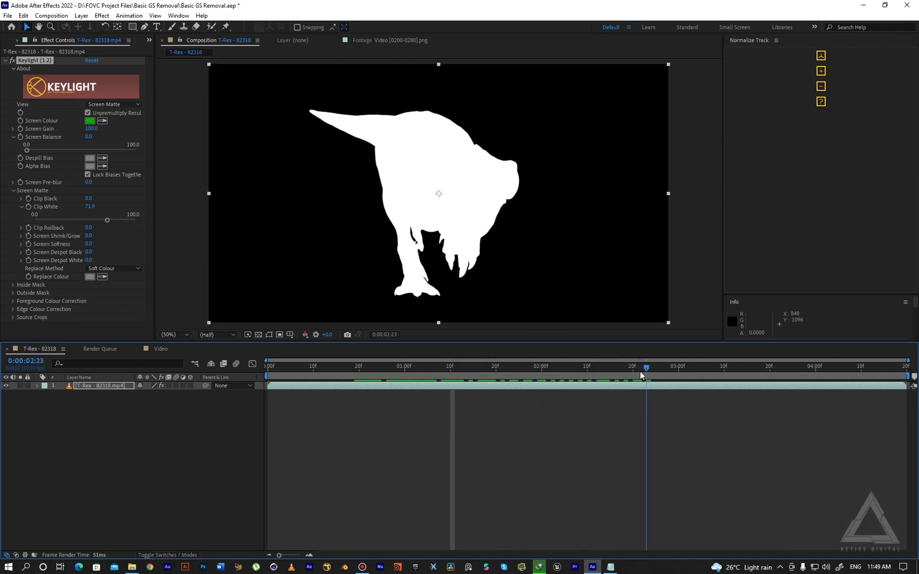
Step: Return Keylight's view to Final Result and show the transparency grid behind the keyed T-Rex
{"action": "left_click", "coordinate": [114, 104]}
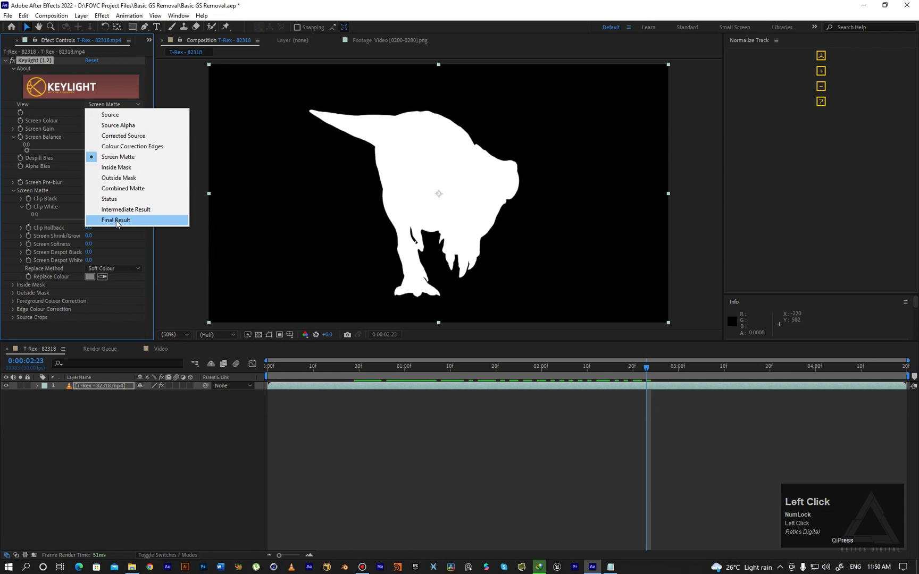
{"action": "left_click", "coordinate": [117, 220]}
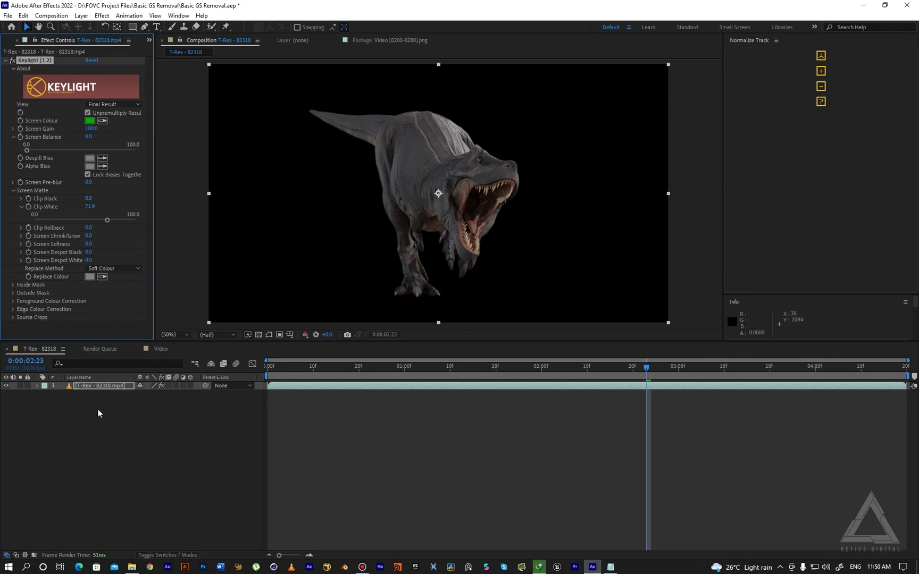
{"action": "left_click", "coordinate": [258, 335]}
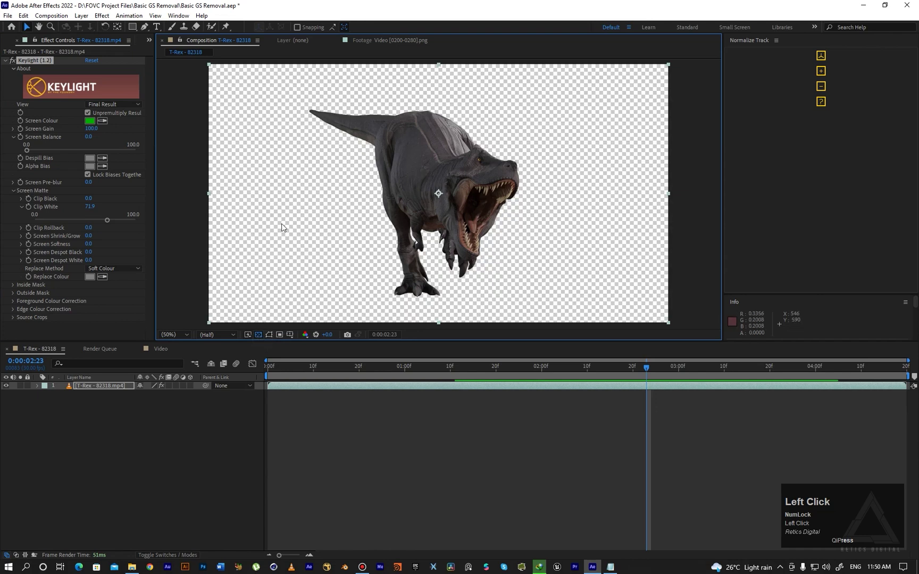
Step: Create a bright blue solid at 1920 x 1080 px and place it beneath the T-Rex layer
{"action": "left_click", "coordinate": [100, 414]}
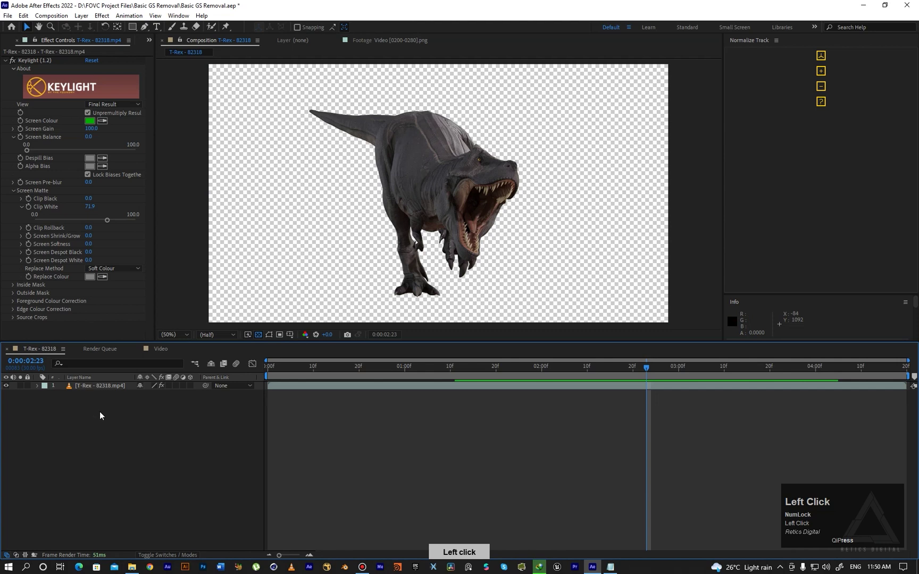
{"action": "right_click", "coordinate": [104, 415]}
{"action": "mouse_move", "coordinate": [133, 434]}
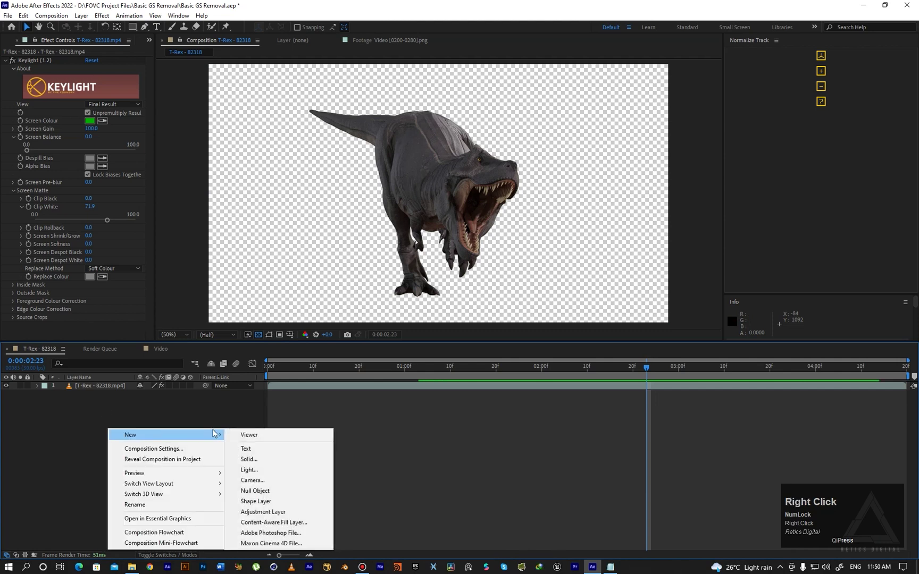
{"action": "left_click", "coordinate": [259, 458]}
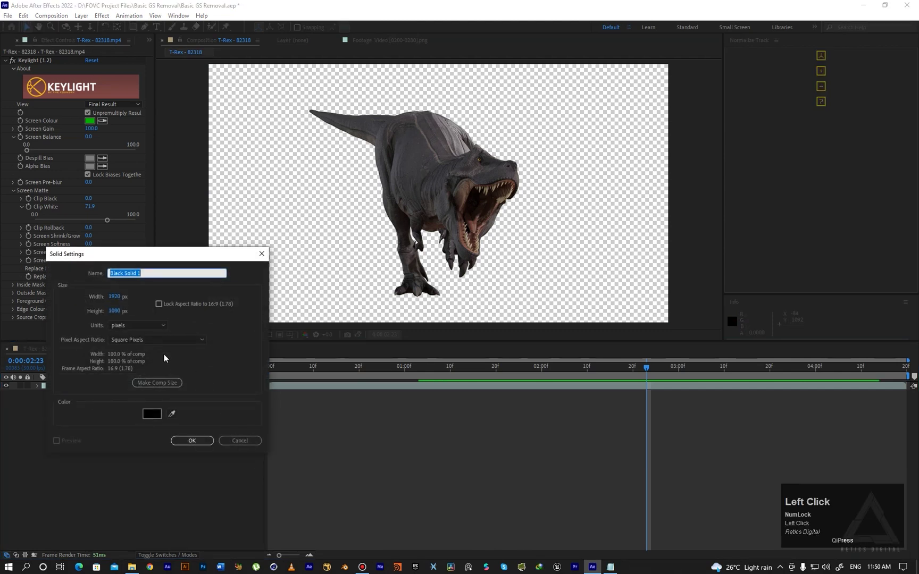
{"action": "left_click", "coordinate": [153, 414]}
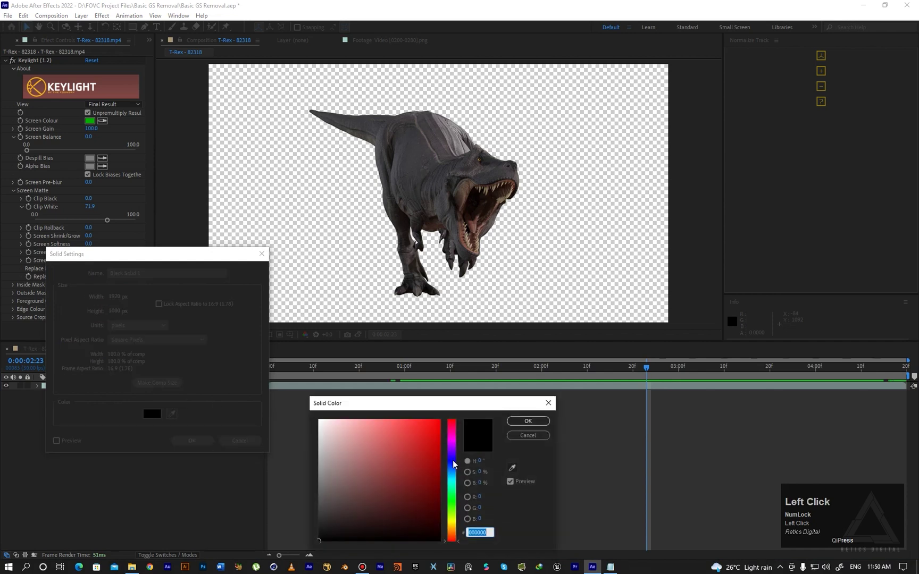
{"action": "left_click_drag", "start_coordinate": [425, 433], "coordinate": [439, 420]}
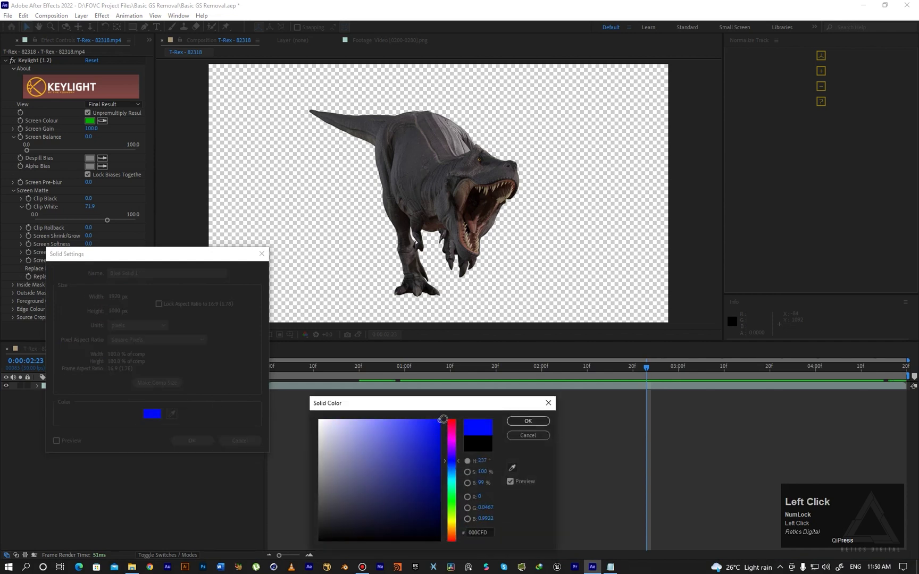
{"action": "left_click", "coordinate": [532, 421]}
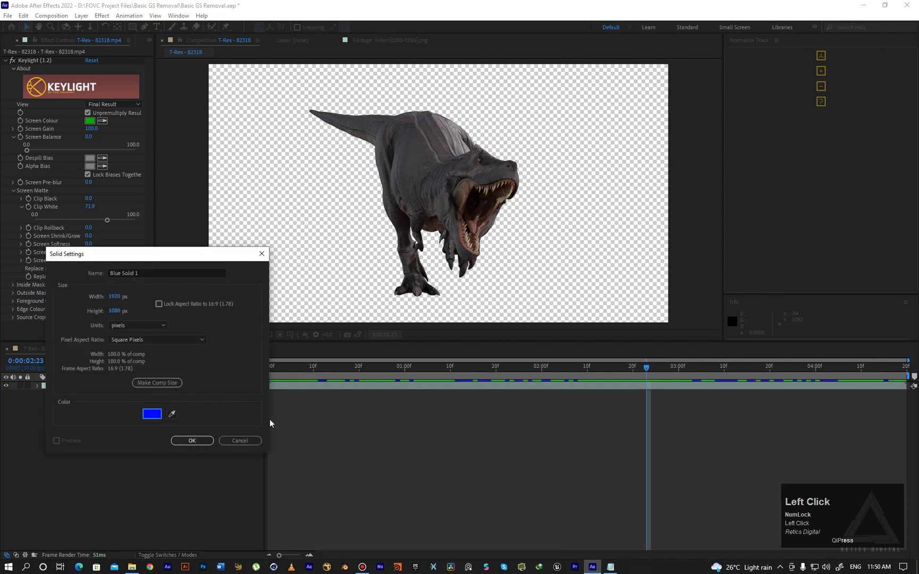
{"action": "left_click", "coordinate": [192, 441]}
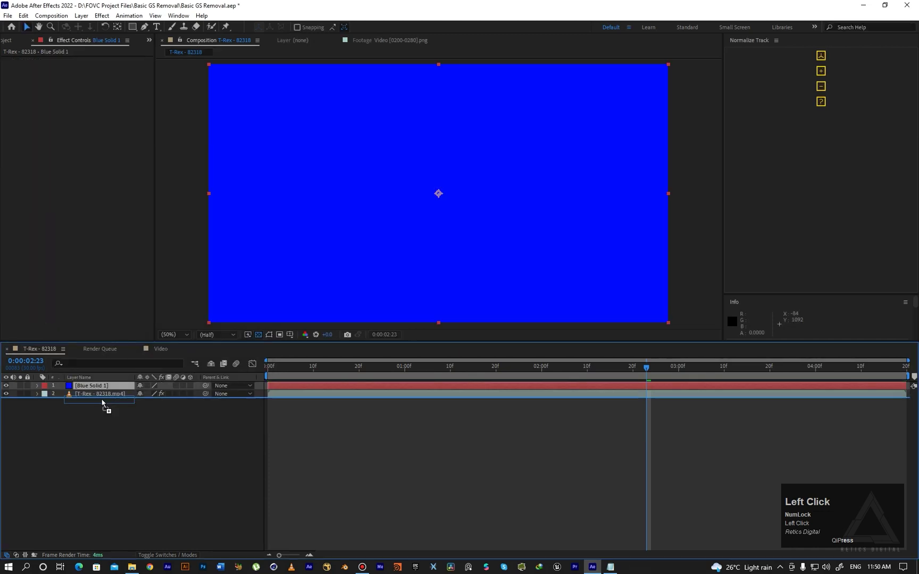
{"action": "left_click_drag", "start_coordinate": [102, 403], "coordinate": [104, 401]}
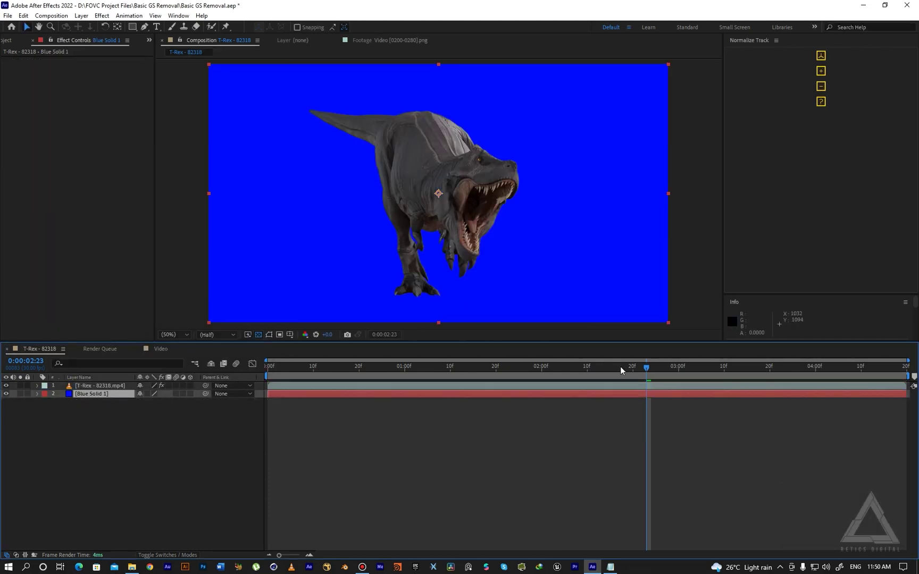
Step: Check the key against the blue background at an earlier frame, toggling the T-Rex layer's effects off and back on
{"action": "left_click_drag", "start_coordinate": [621, 369], "coordinate": [519, 368]}
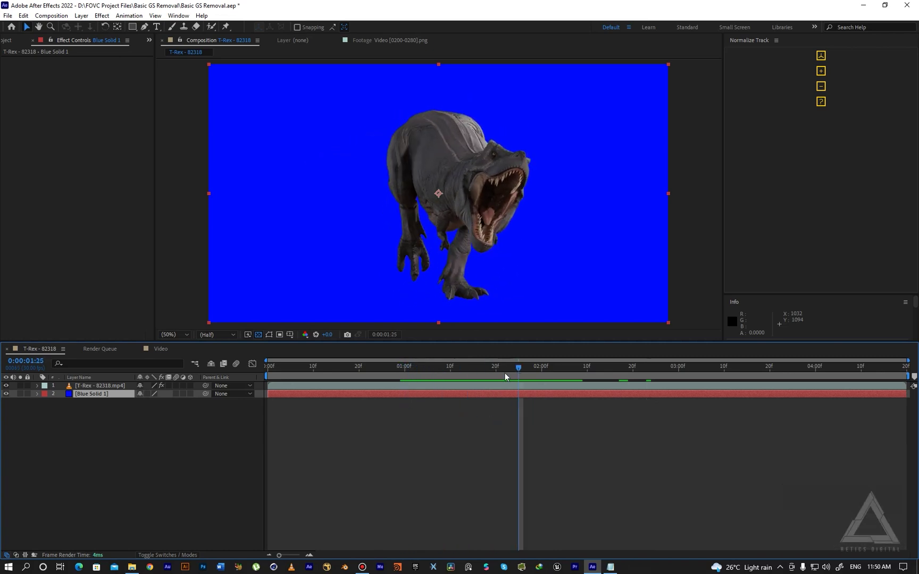
{"action": "left_click", "coordinate": [162, 386]}
{"action": "left_click", "coordinate": [161, 386]}
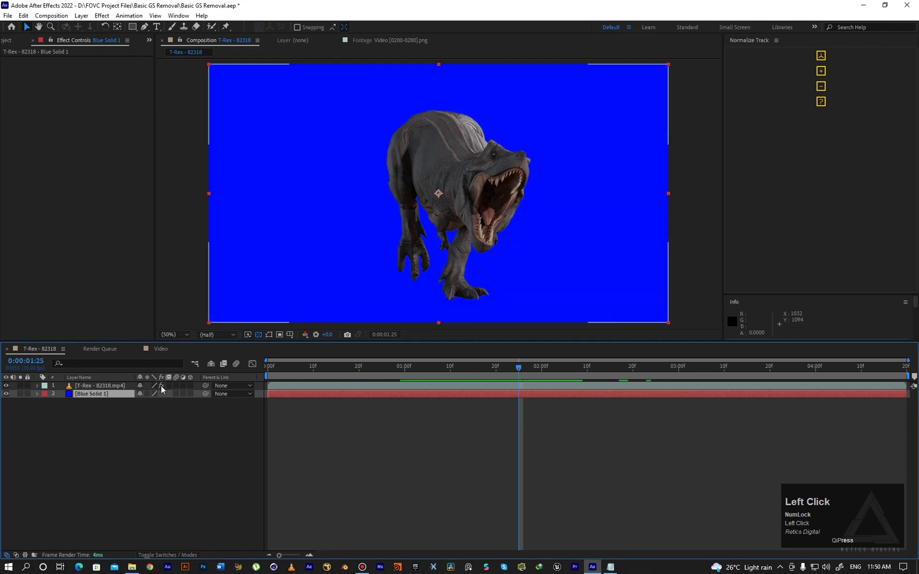
Step: Select the T-Rex layer and toggle its effects to compare the keyed result with the original green-screen footage
{"action": "left_click", "coordinate": [162, 385]}
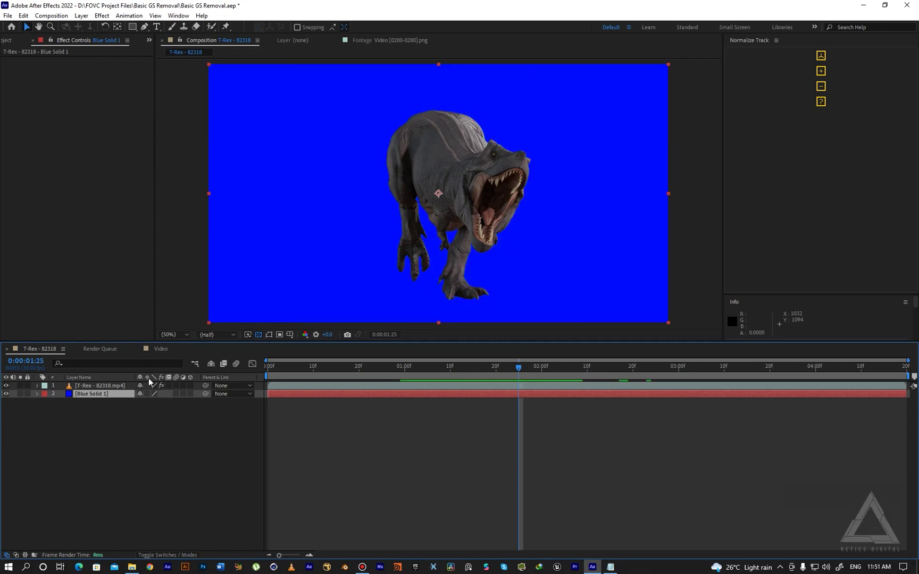
{"action": "left_click", "coordinate": [108, 390]}
{"action": "left_click", "coordinate": [106, 386]}
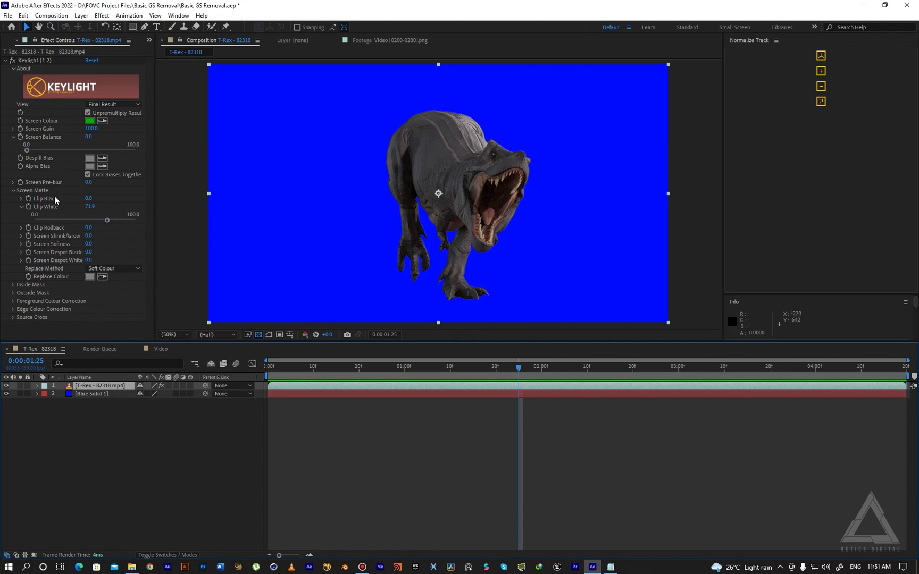
{"action": "left_click", "coordinate": [162, 385]}
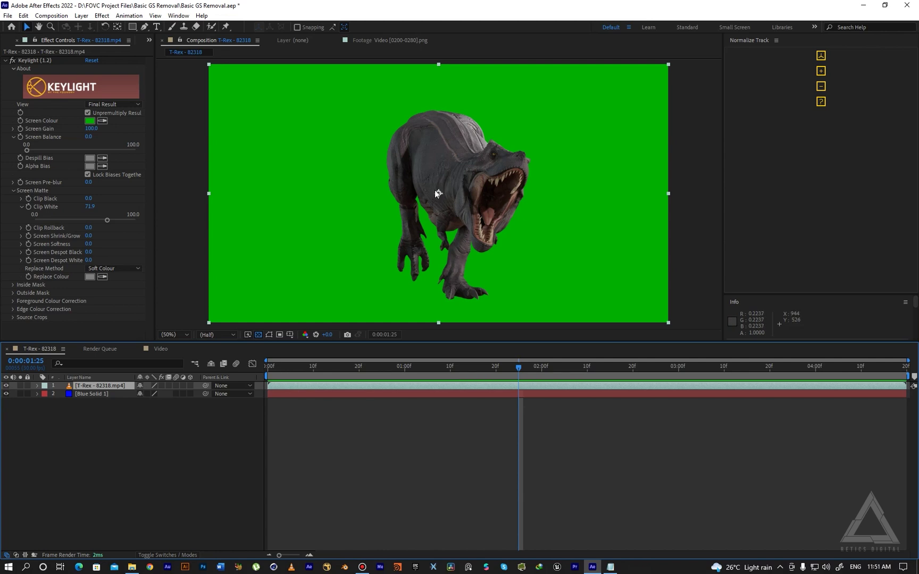
Step: Apply Keylight (1.2) to the Video [0200-0280].png layer in the Video composition, previewing it at 0:00:01:24
{"action": "left_click", "coordinate": [168, 350]}
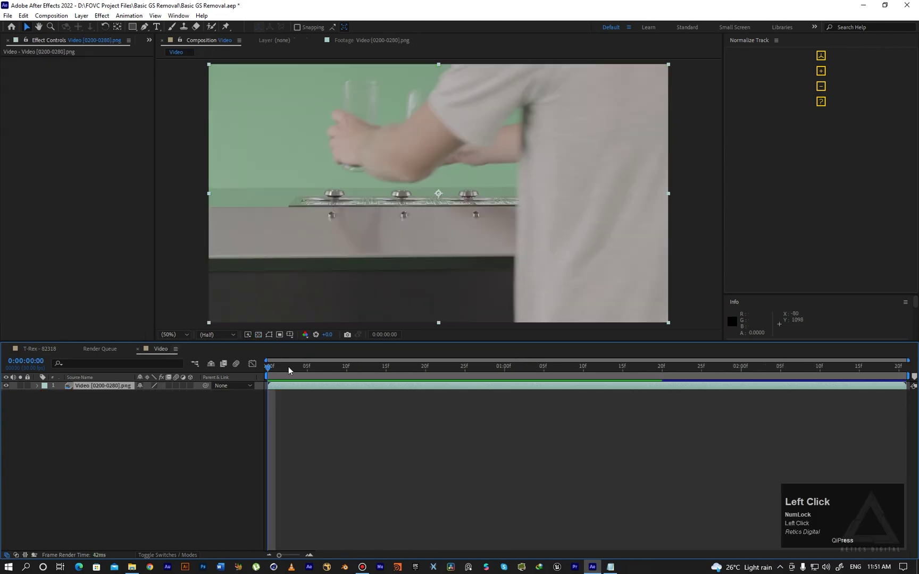
{"action": "left_click_drag", "start_coordinate": [282, 372], "coordinate": [692, 390]}
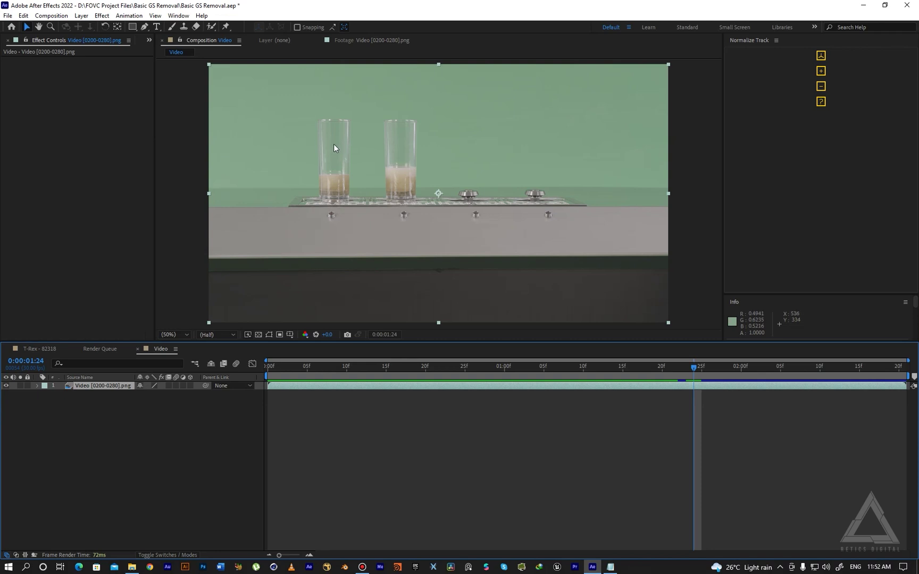
{"action": "left_click", "coordinate": [102, 16]}
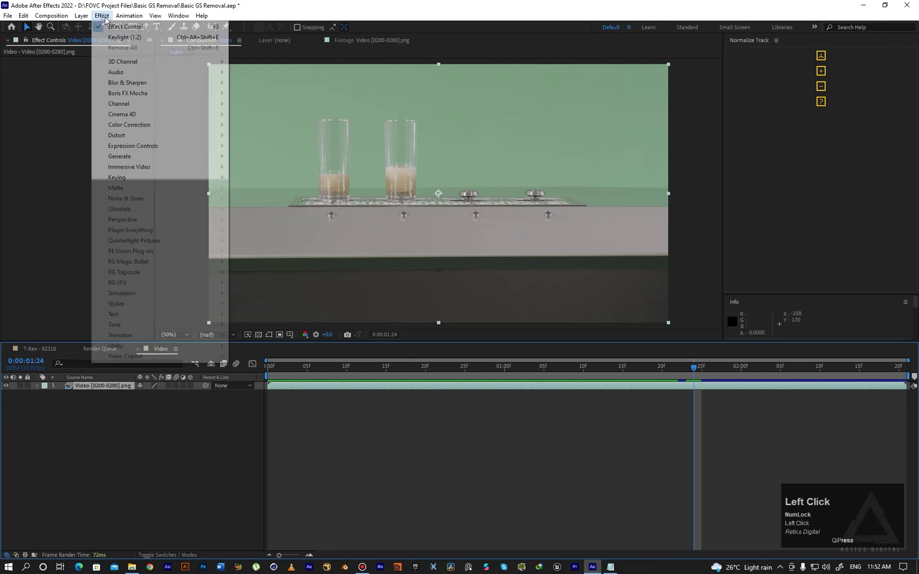
{"action": "mouse_move", "coordinate": [207, 177]}
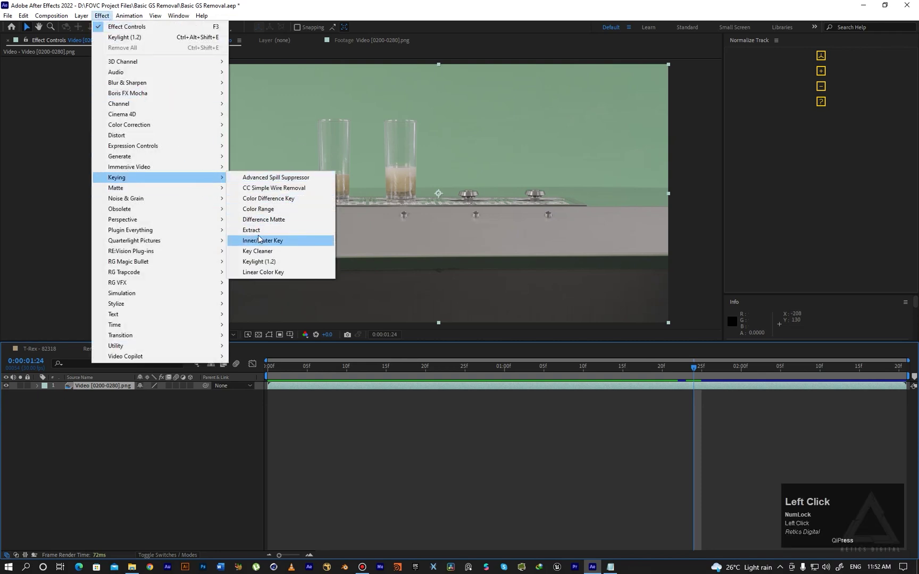
{"action": "left_click", "coordinate": [259, 262]}
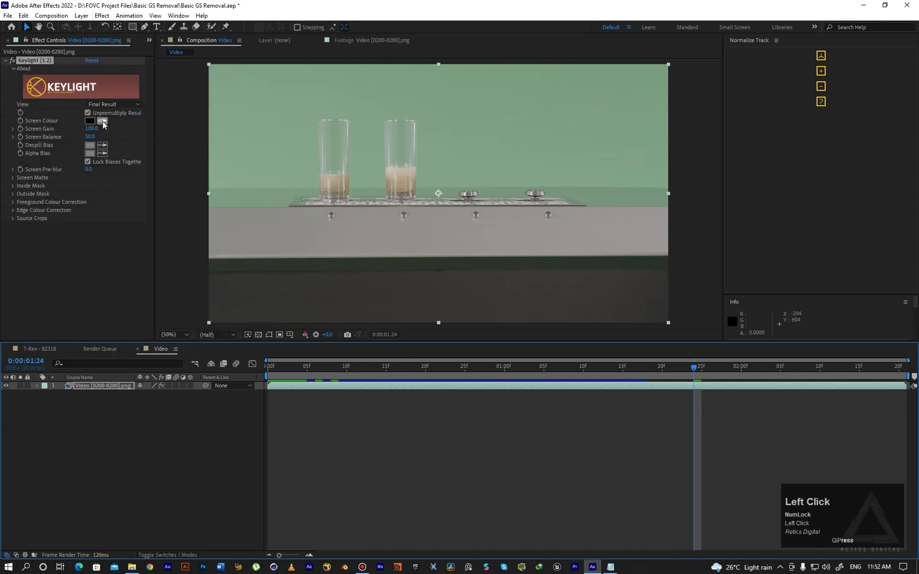
Step: Sample the green wall behind the glasses as Keylight's Screen Colour and set the view to Screen Matte
{"action": "left_click", "coordinate": [102, 121]}
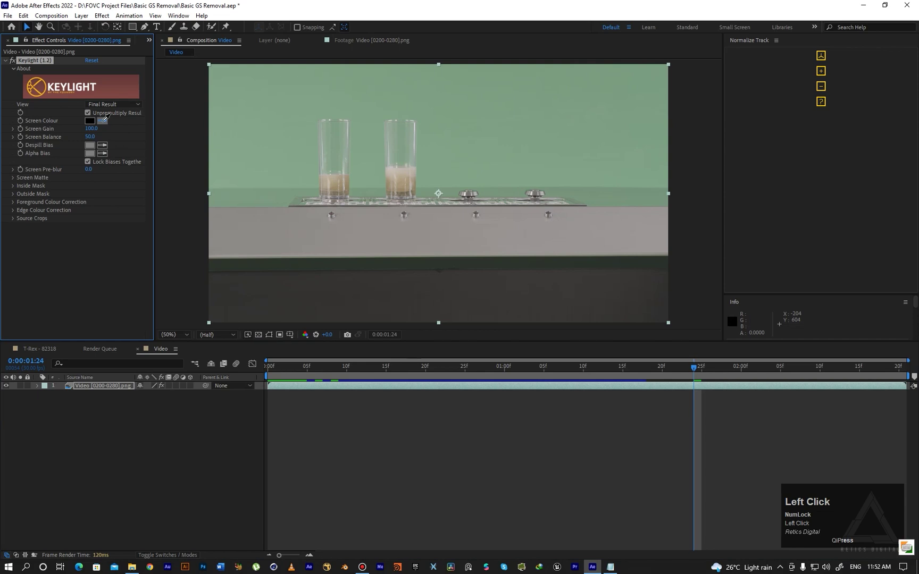
{"action": "left_click", "coordinate": [264, 135]}
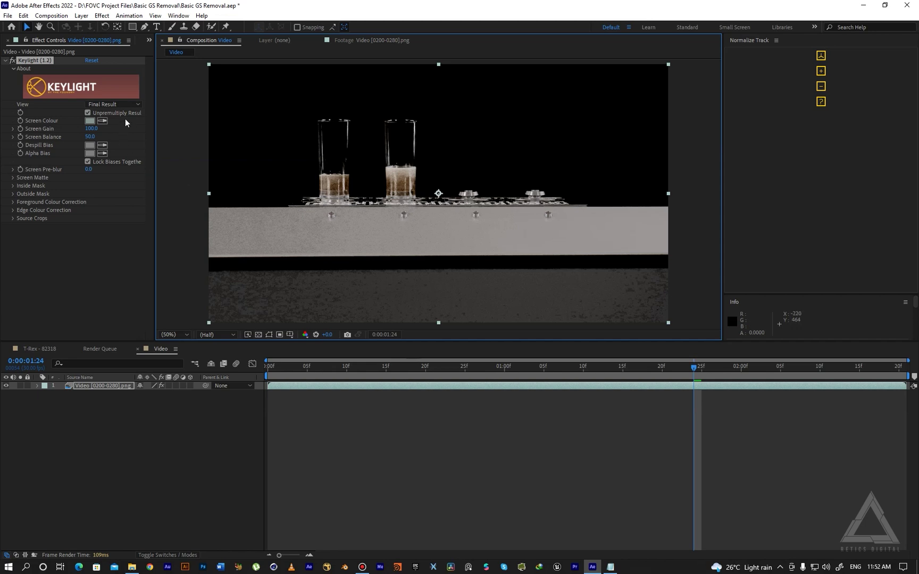
{"action": "left_click", "coordinate": [123, 104]}
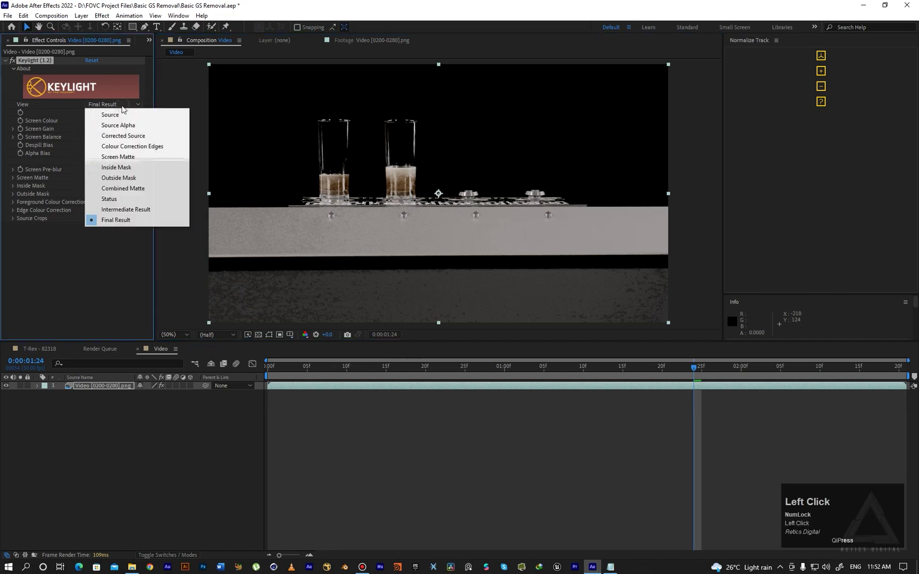
{"action": "left_click", "coordinate": [133, 157]}
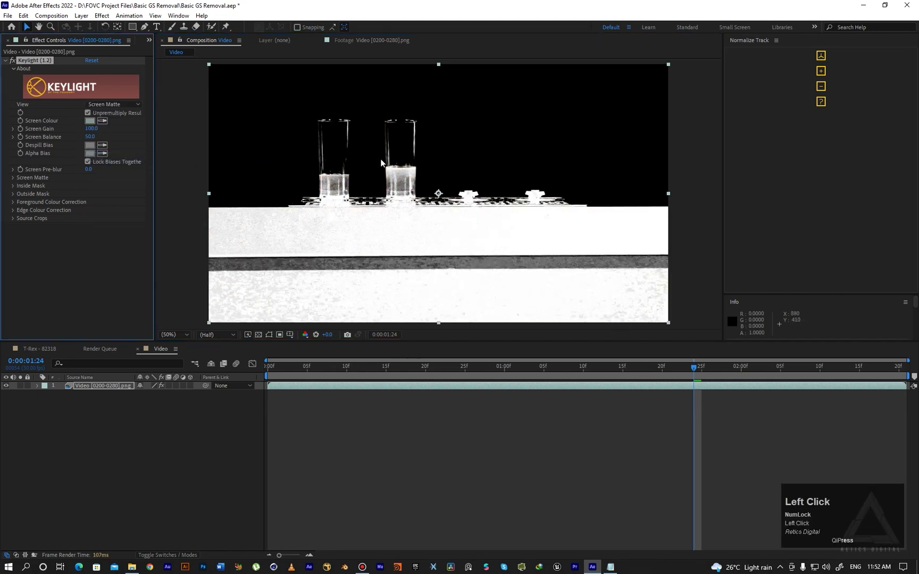
Step: Set Keylight's Screen Balance to 0.0 and the Screen Matte's Clip White to 22.9
{"action": "left_click", "coordinate": [14, 138]}
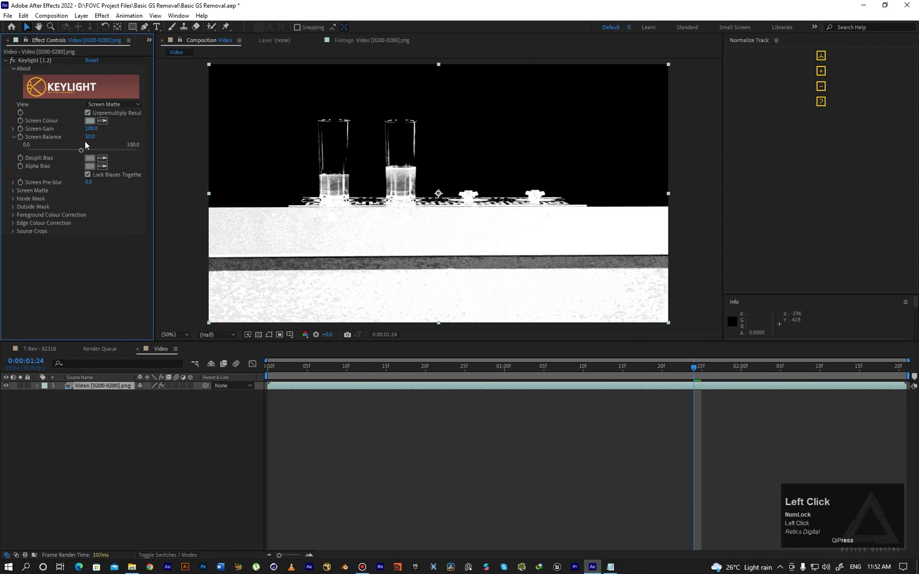
{"action": "left_click_drag", "start_coordinate": [79, 151], "coordinate": [26, 155]}
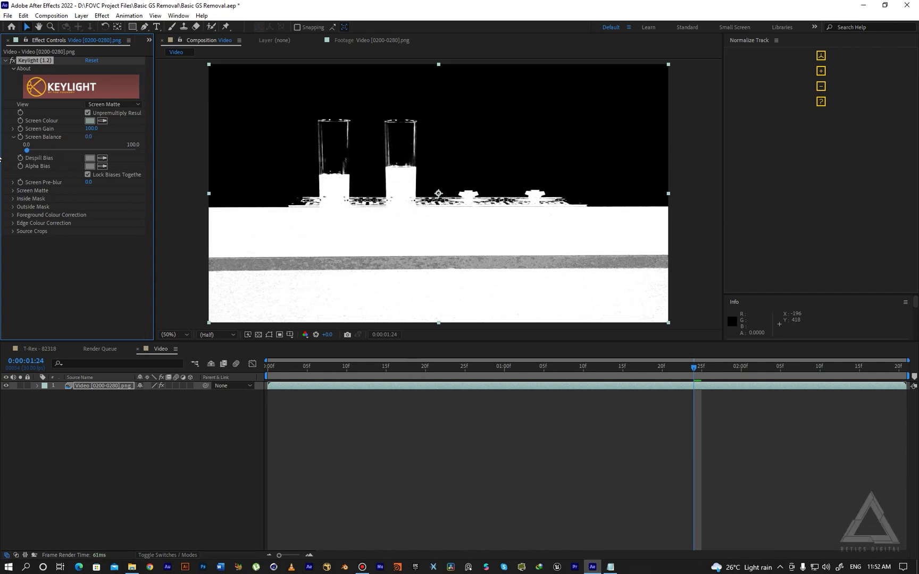
{"action": "left_click", "coordinate": [12, 191]}
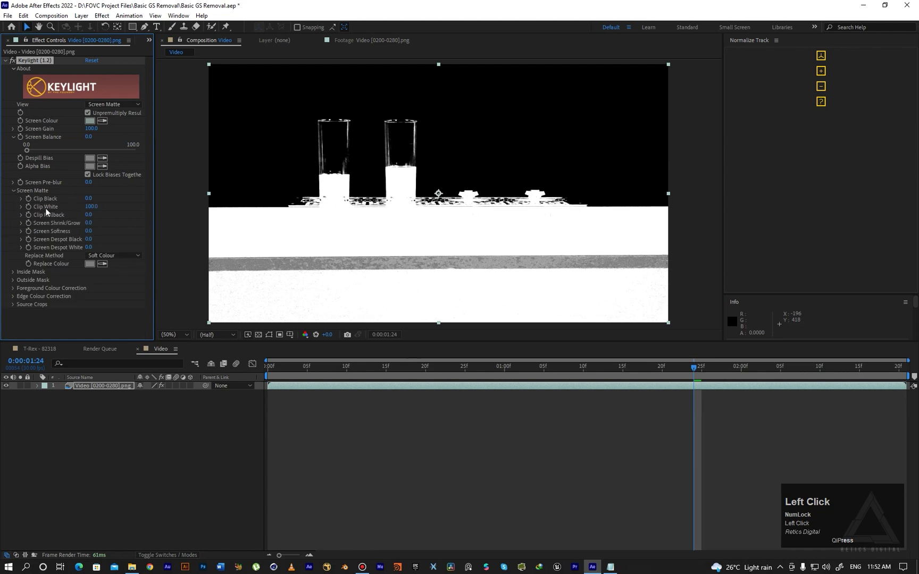
{"action": "left_click", "coordinate": [21, 206]}
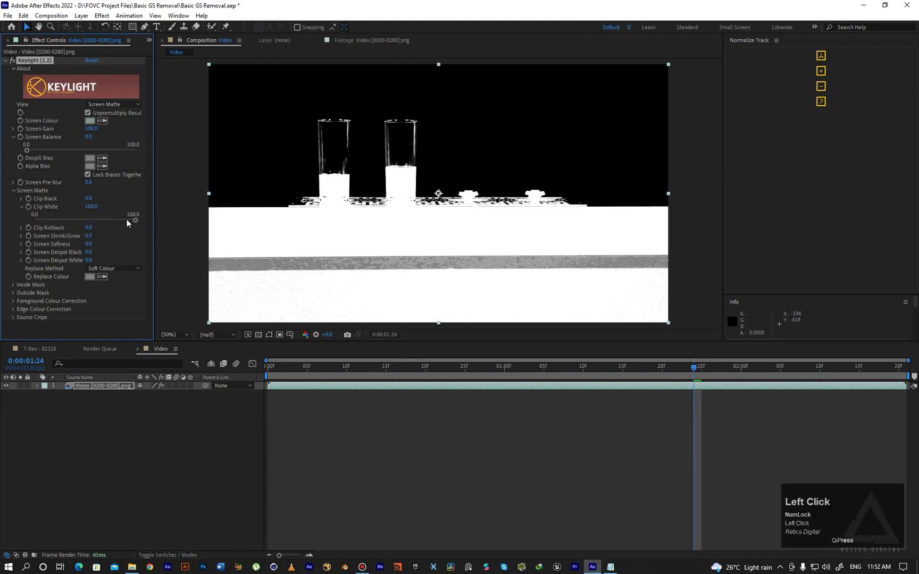
{"action": "left_click_drag", "start_coordinate": [136, 219], "coordinate": [88, 220]}
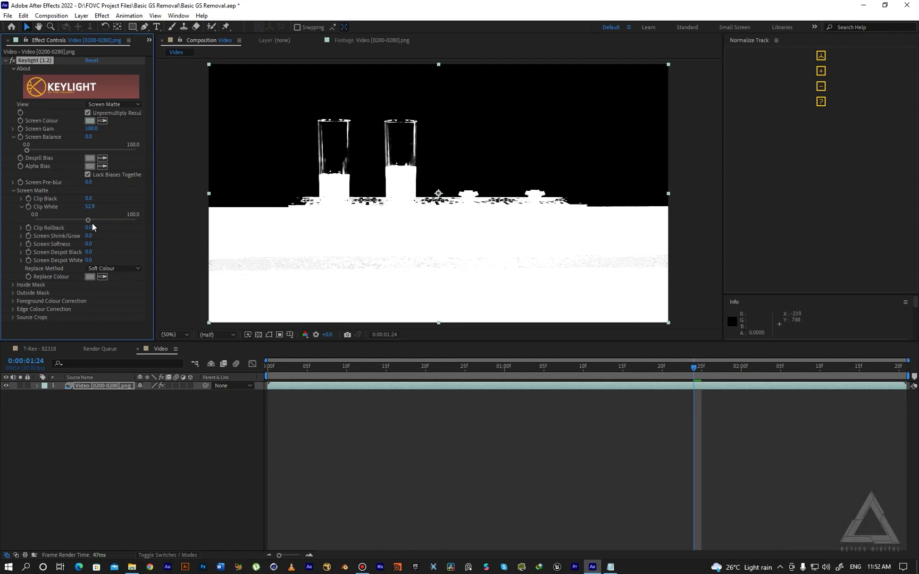
{"action": "left_click_drag", "start_coordinate": [86, 222], "coordinate": [61, 222]}
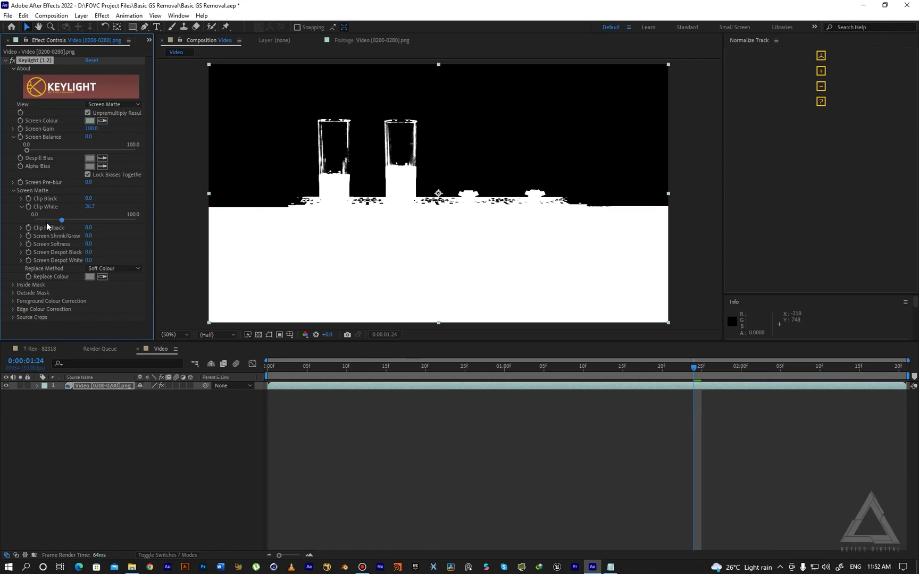
{"action": "left_click", "coordinate": [47, 226]}
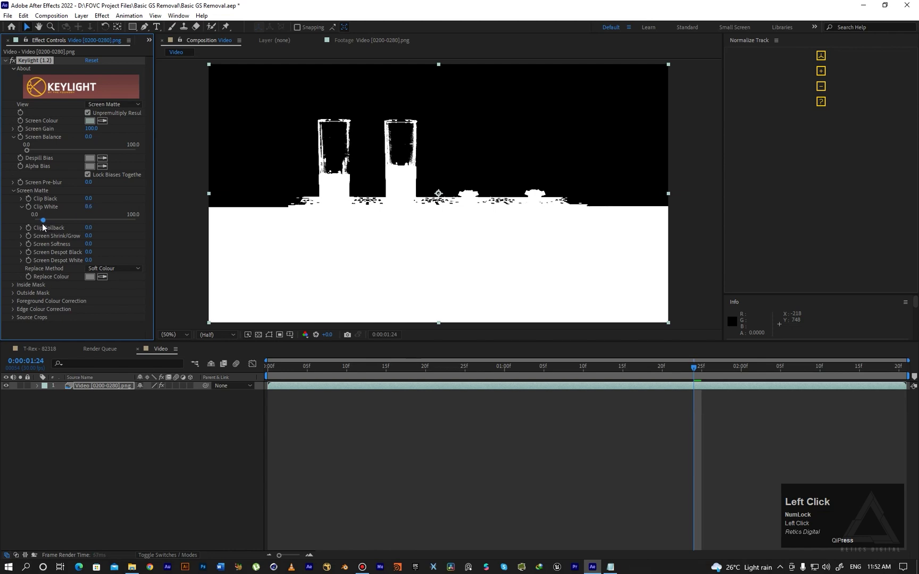
{"action": "mouse_move", "coordinate": [43, 226]}
{"action": "left_mouse_down"}
{"action": "mouse_move", "coordinate": [30, 229]}
{"action": "mouse_move", "coordinate": [85, 226]}
{"action": "mouse_move", "coordinate": [59, 227]}
{"action": "left_mouse_up"}
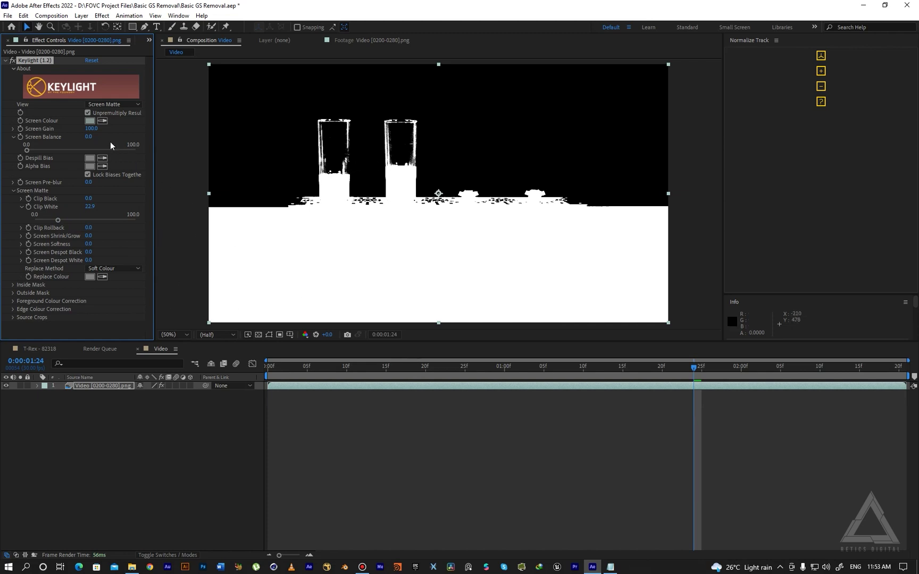
Step: Return Keylight's view to Final Result and add the Advanced Spill Suppressor effect to the Video layer
{"action": "left_click", "coordinate": [119, 106]}
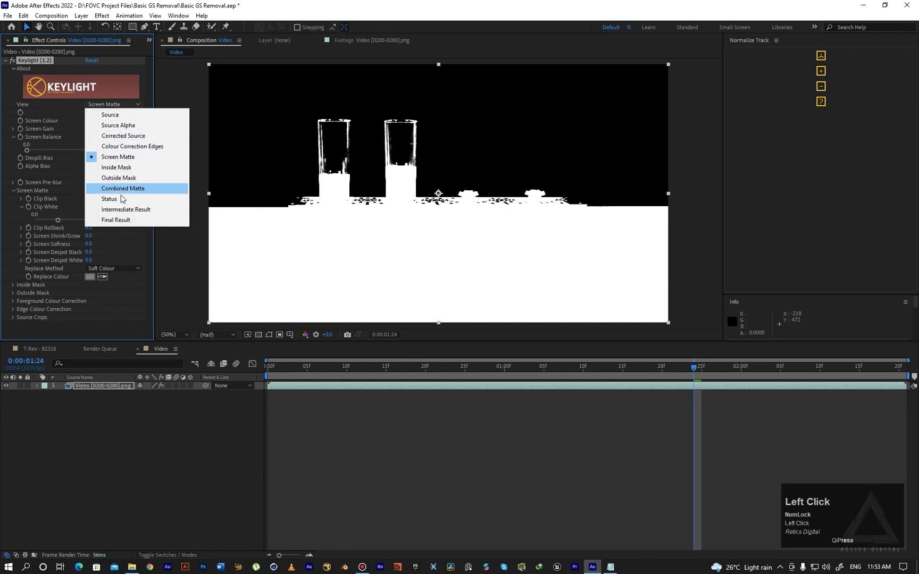
{"action": "left_click", "coordinate": [115, 220]}
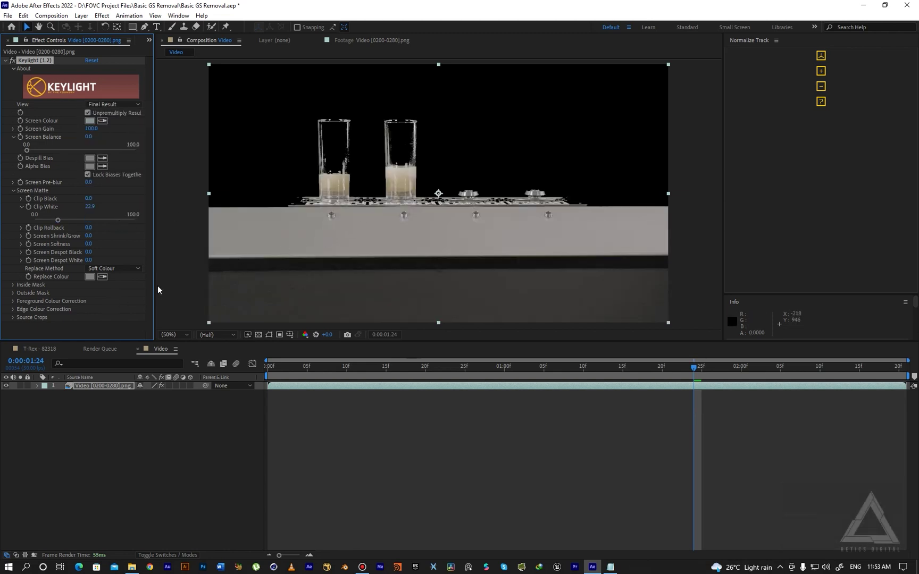
{"action": "left_click", "coordinate": [115, 379]}
{"action": "key", "text": "ctrl+space"}
{"action": "type", "text": "s"}
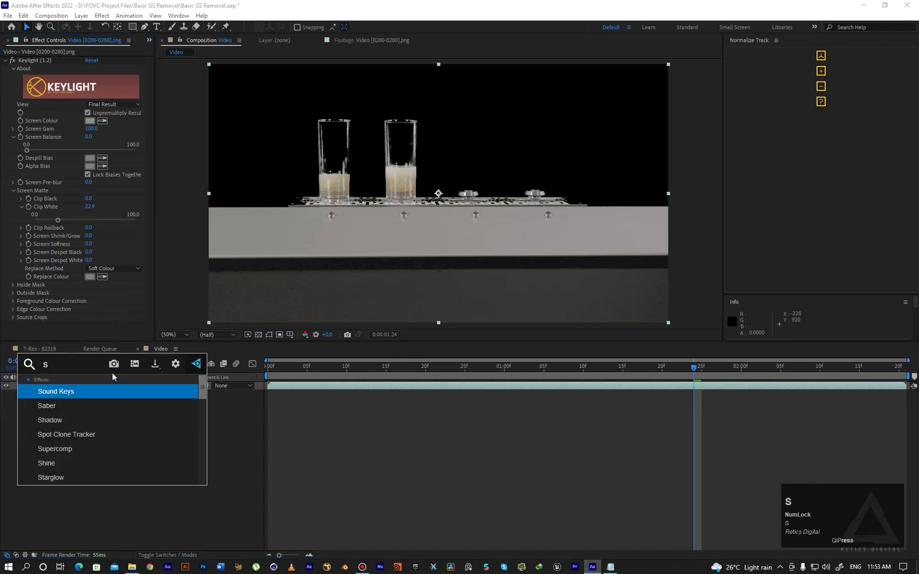
{"action": "type", "text": "pi"}
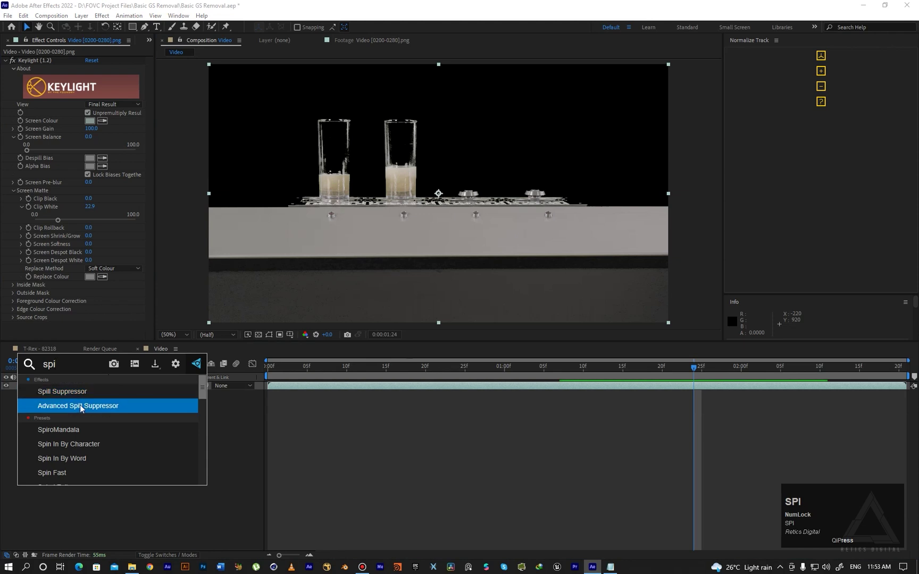
{"action": "left_click", "coordinate": [84, 405]}
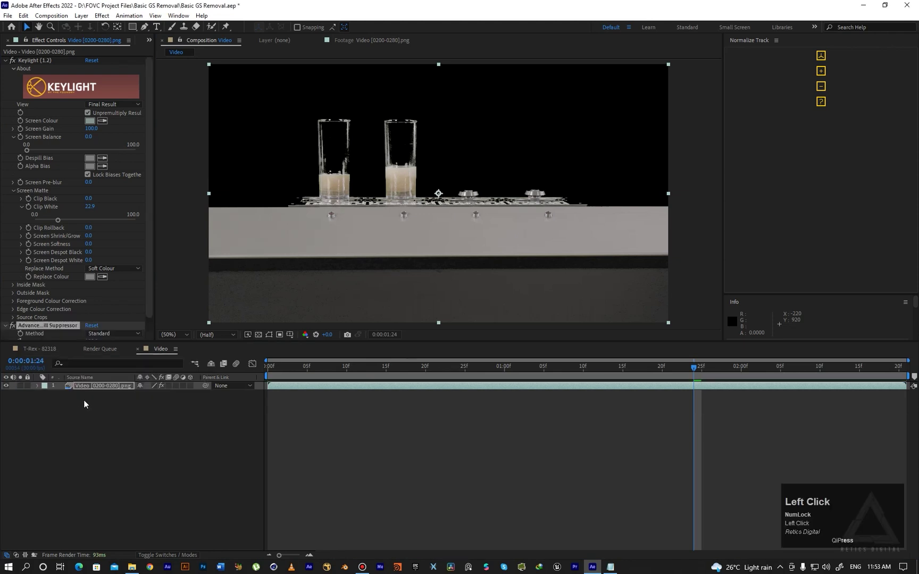
Step: Review the Advanced Spill Suppressor by toggling it, and show the transparency grid behind the keyed glasses
{"action": "scroll", "coordinate": [145, 319], "scroll_direction": "down", "scroll_amount": 1}
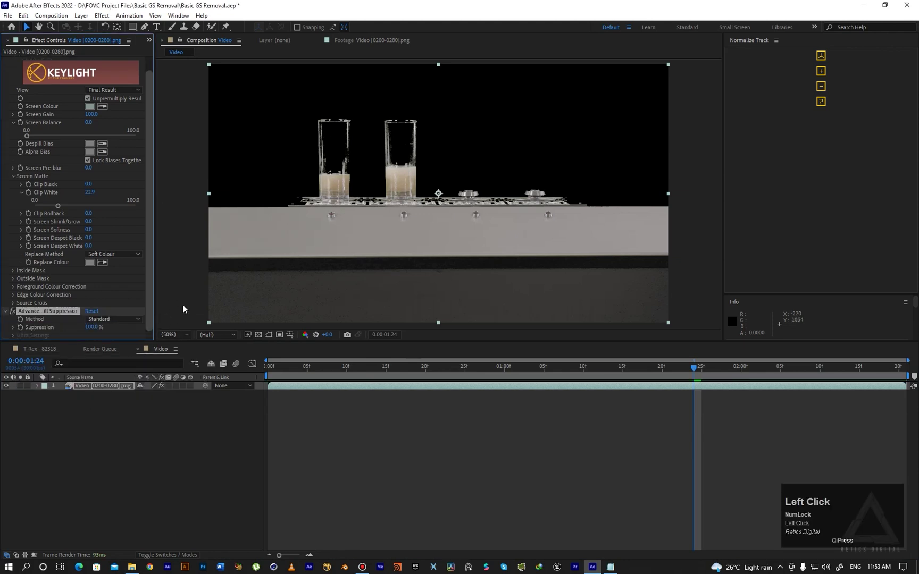
{"action": "left_click", "coordinate": [7, 312]}
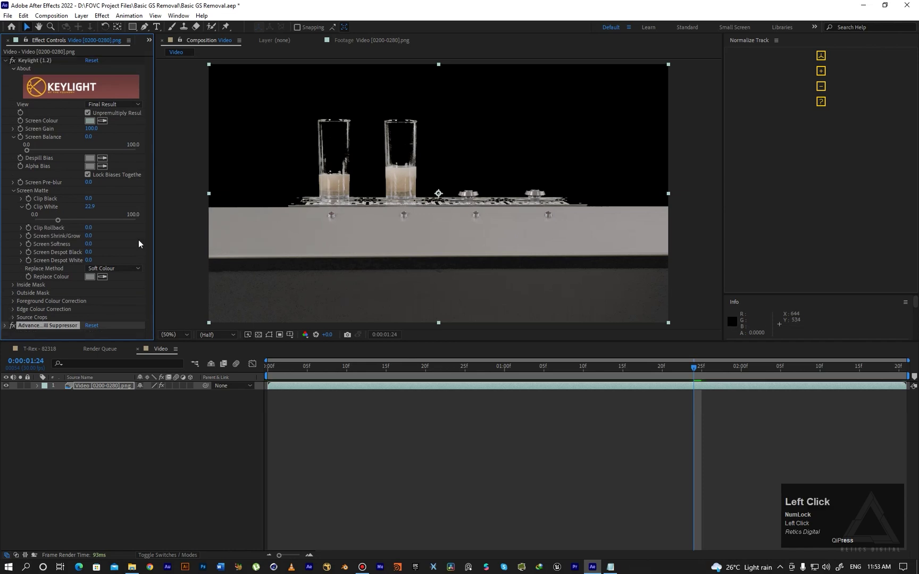
{"action": "left_click", "coordinate": [6, 325]}
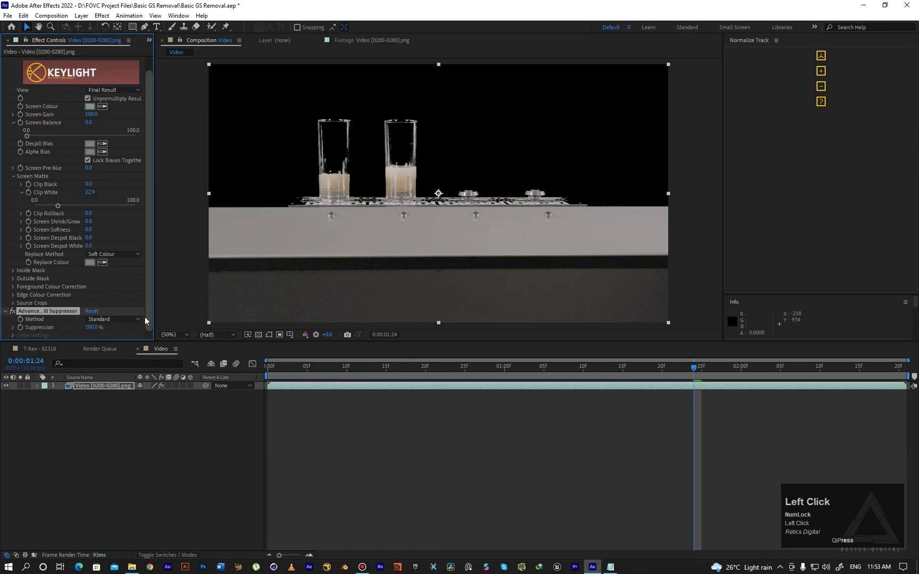
{"action": "left_click", "coordinate": [13, 312]}
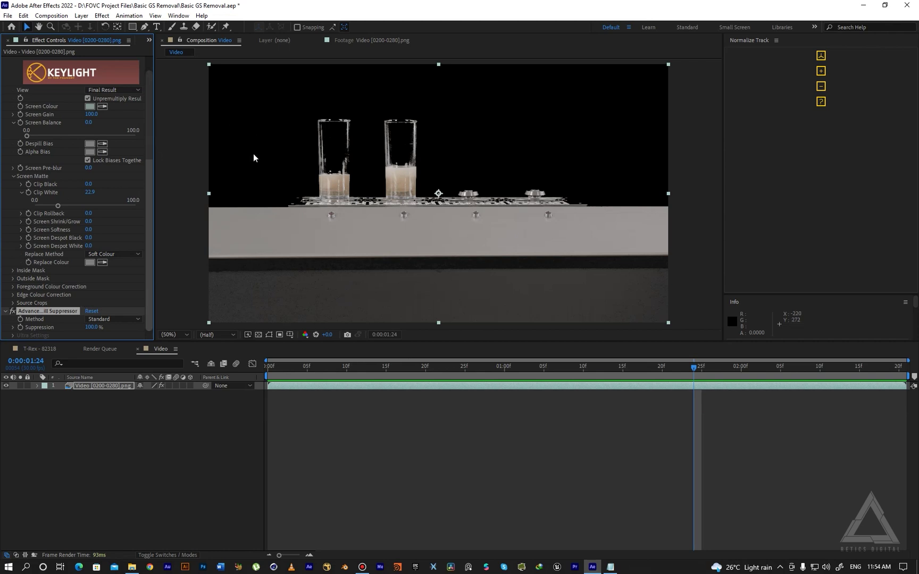
{"action": "left_click", "coordinate": [258, 335]}
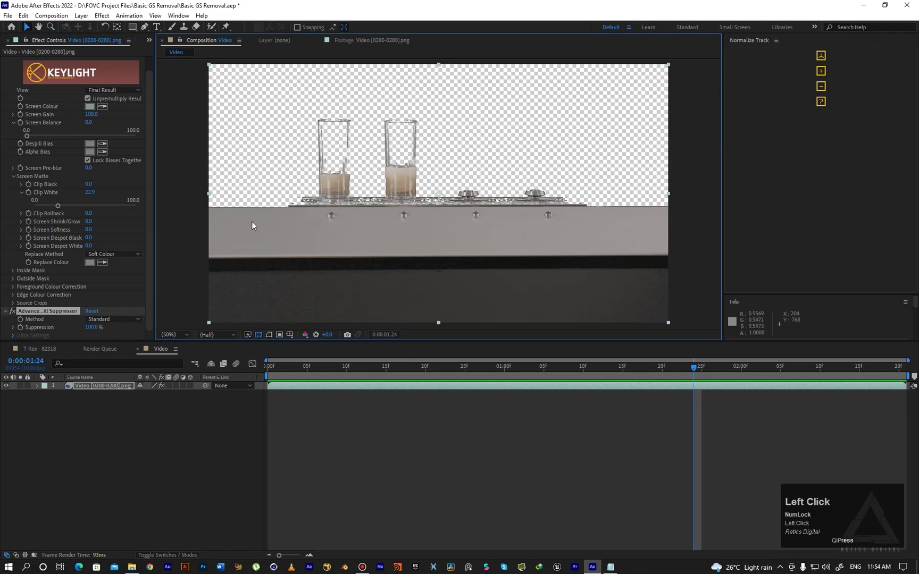